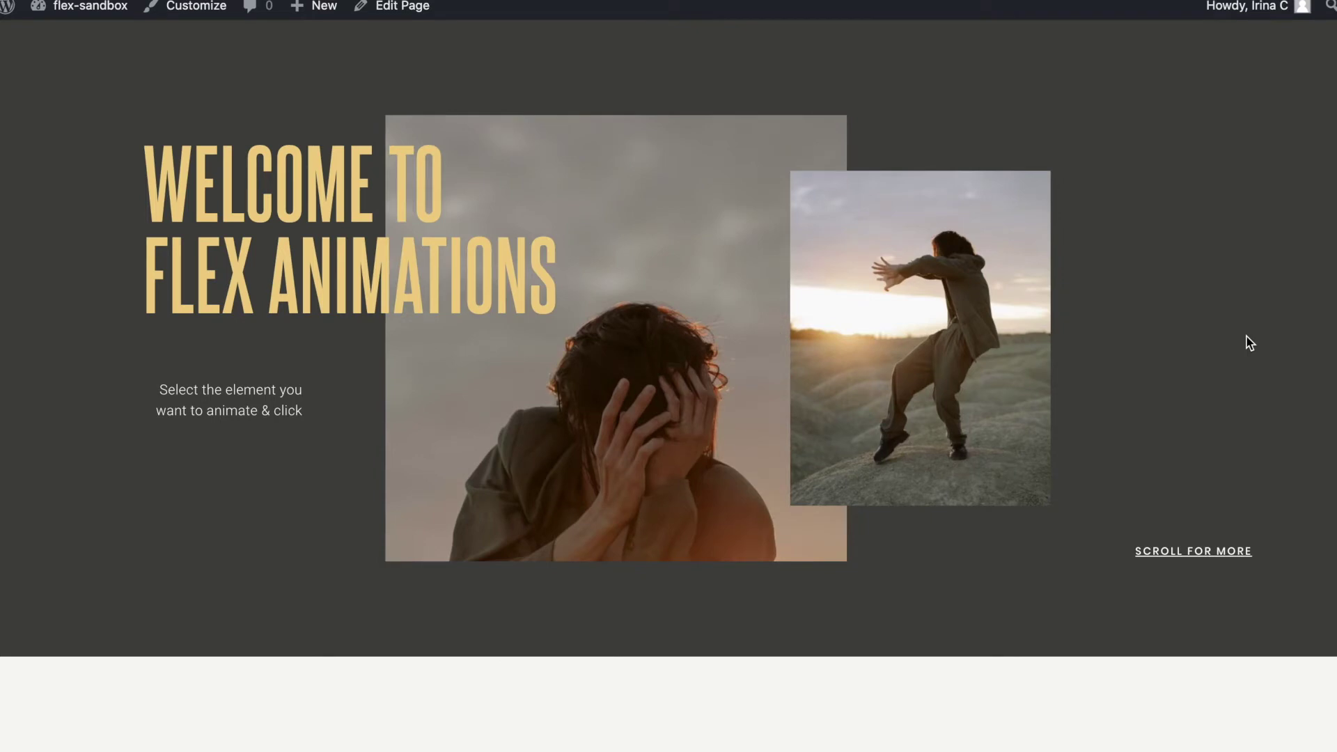
# Step: Scroll down through the live homepage and back up to the text-columns section
pyautogui.scroll(-1, 1250, 343)
pyautogui.scroll(-1, 1251, 343)
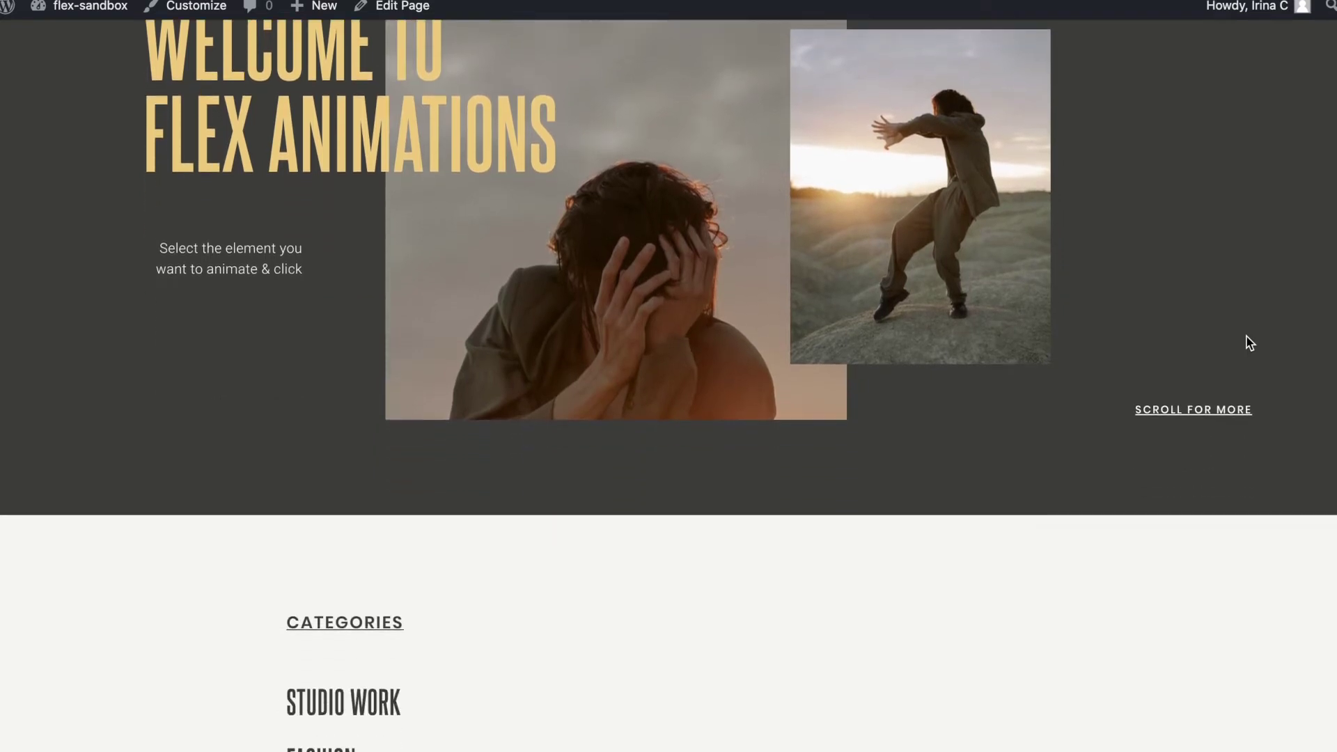
pyautogui.scroll(-4, 1251, 342)
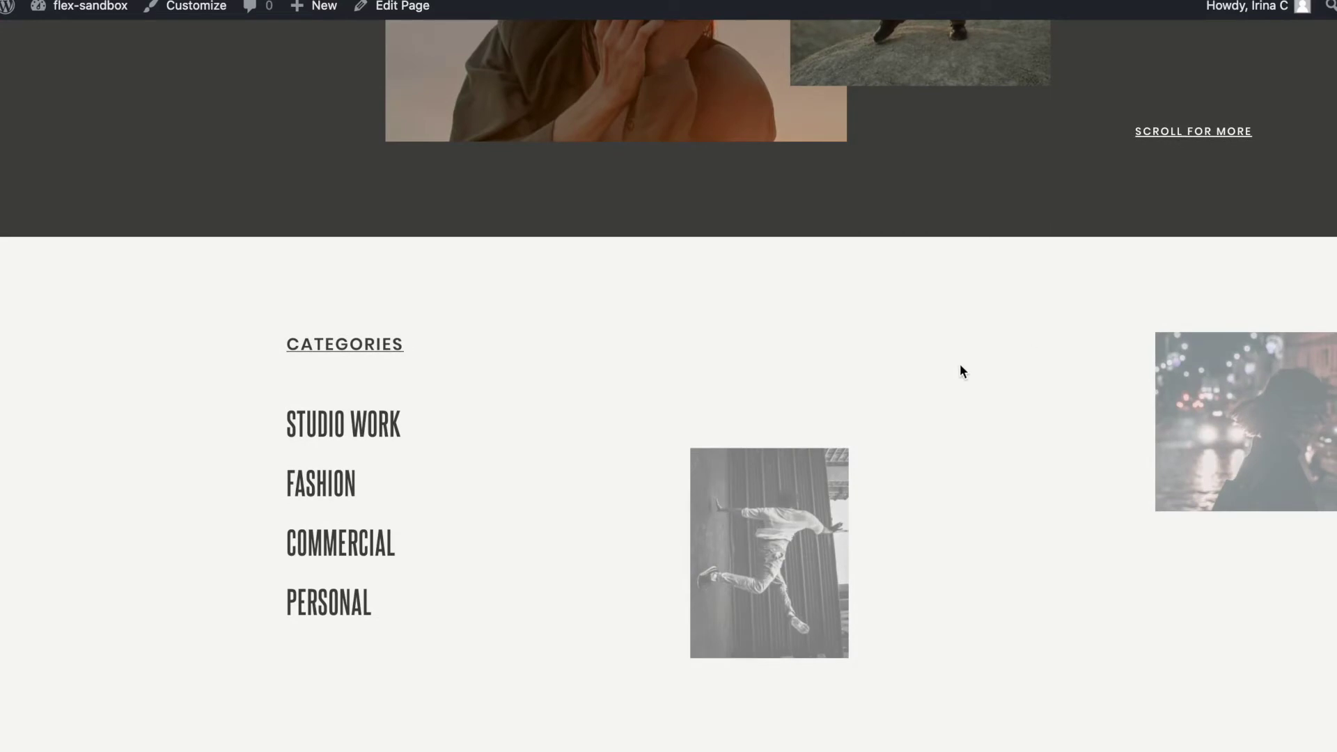
pyautogui.scroll(-4, 1022, 411)
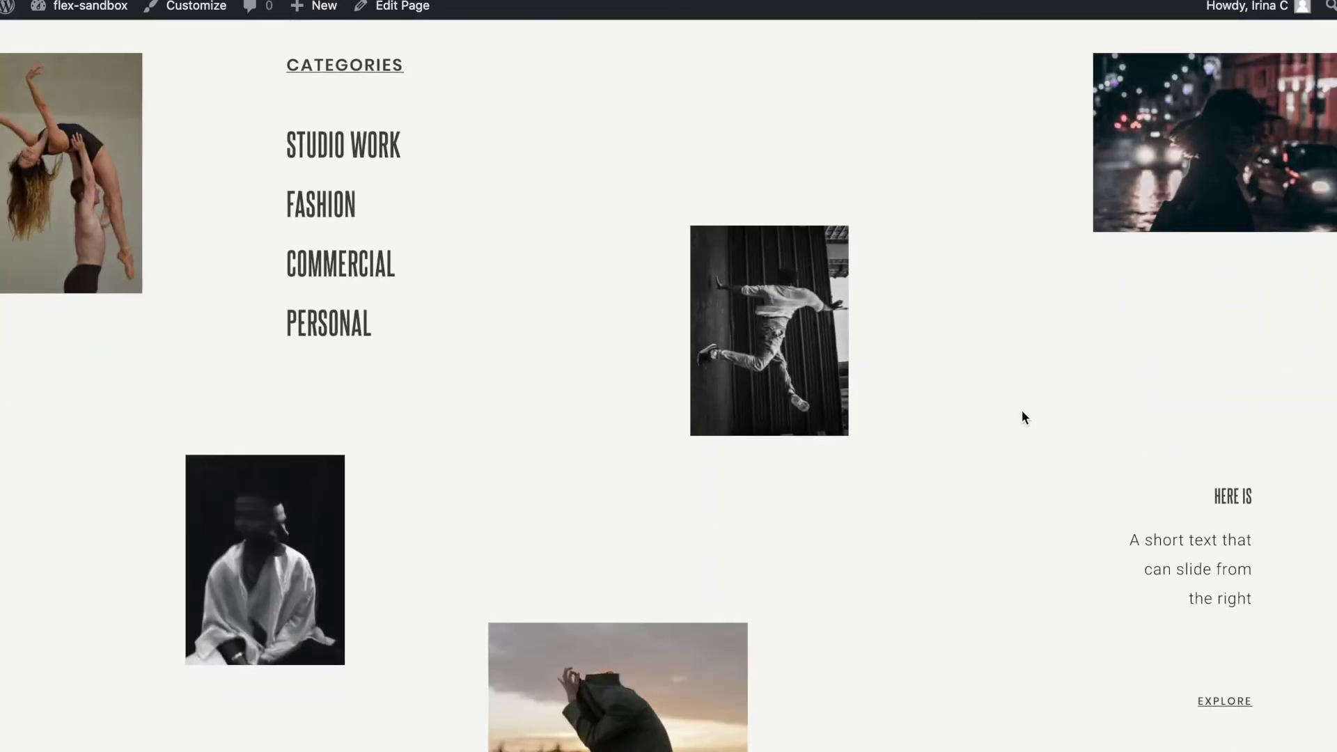
pyautogui.scroll(-3, 1022, 411)
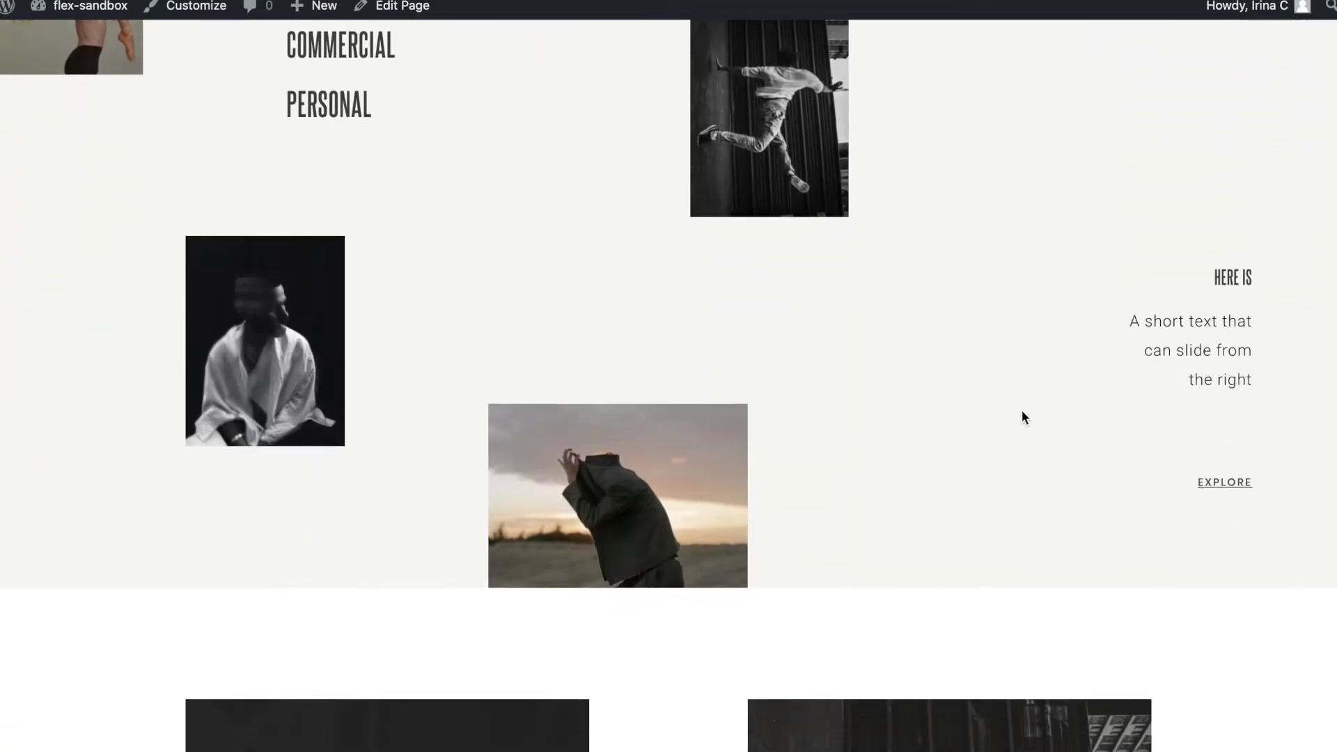
pyautogui.scroll(-5, 1022, 411)
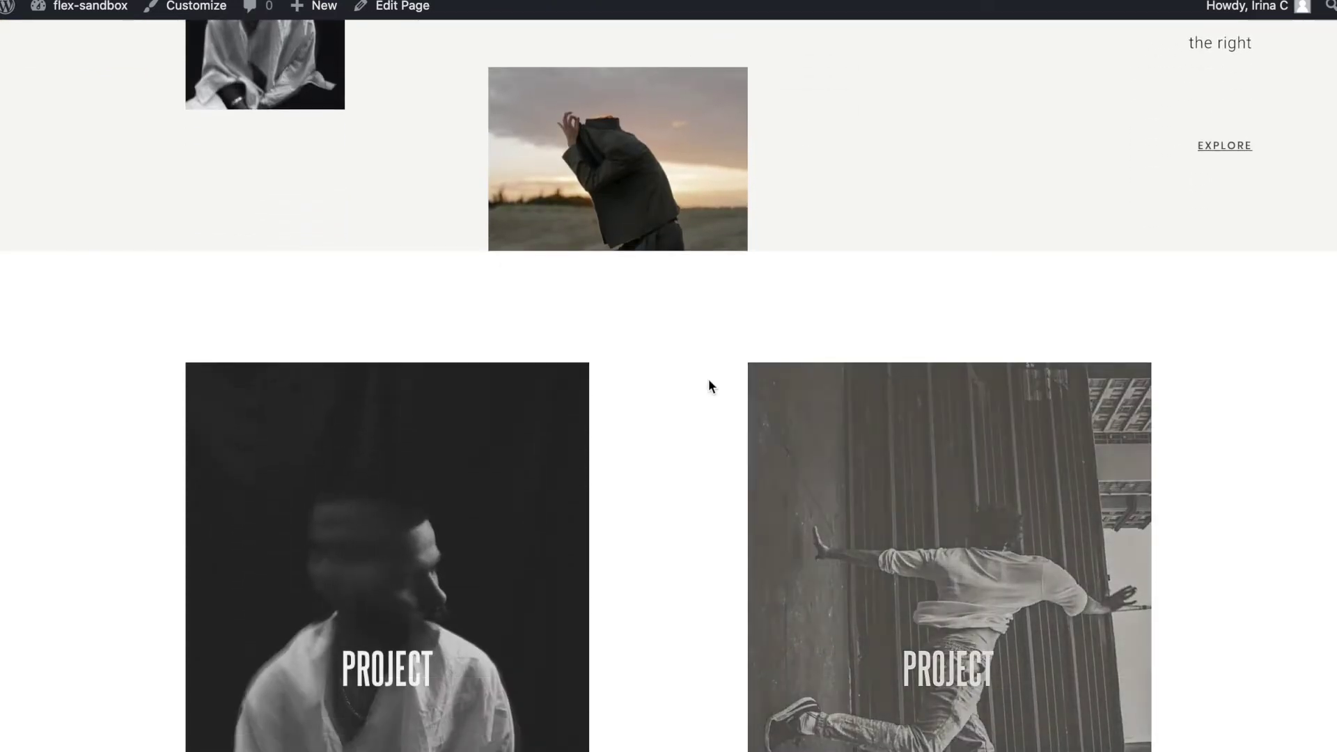
pyautogui.scroll(-2, 708, 382)
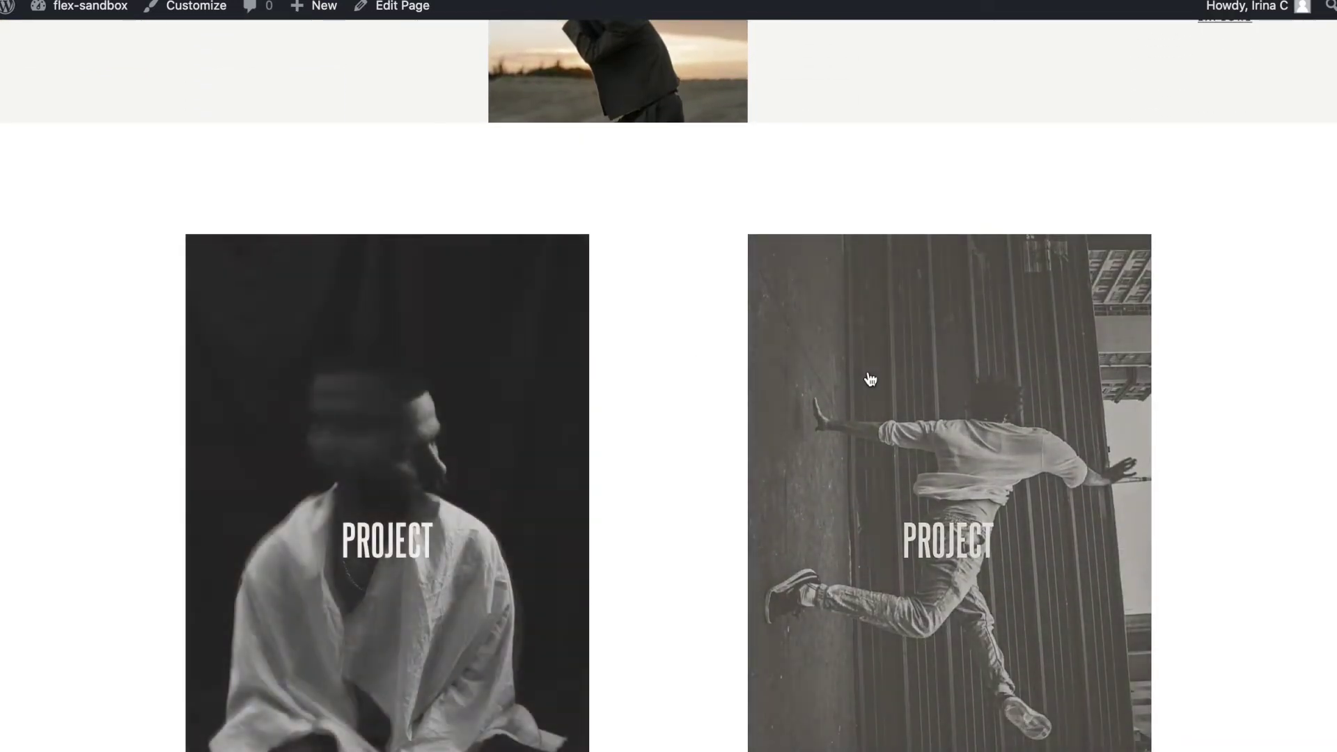
pyautogui.scroll(-2, 673, 402)
pyautogui.scroll(-3, 673, 402)
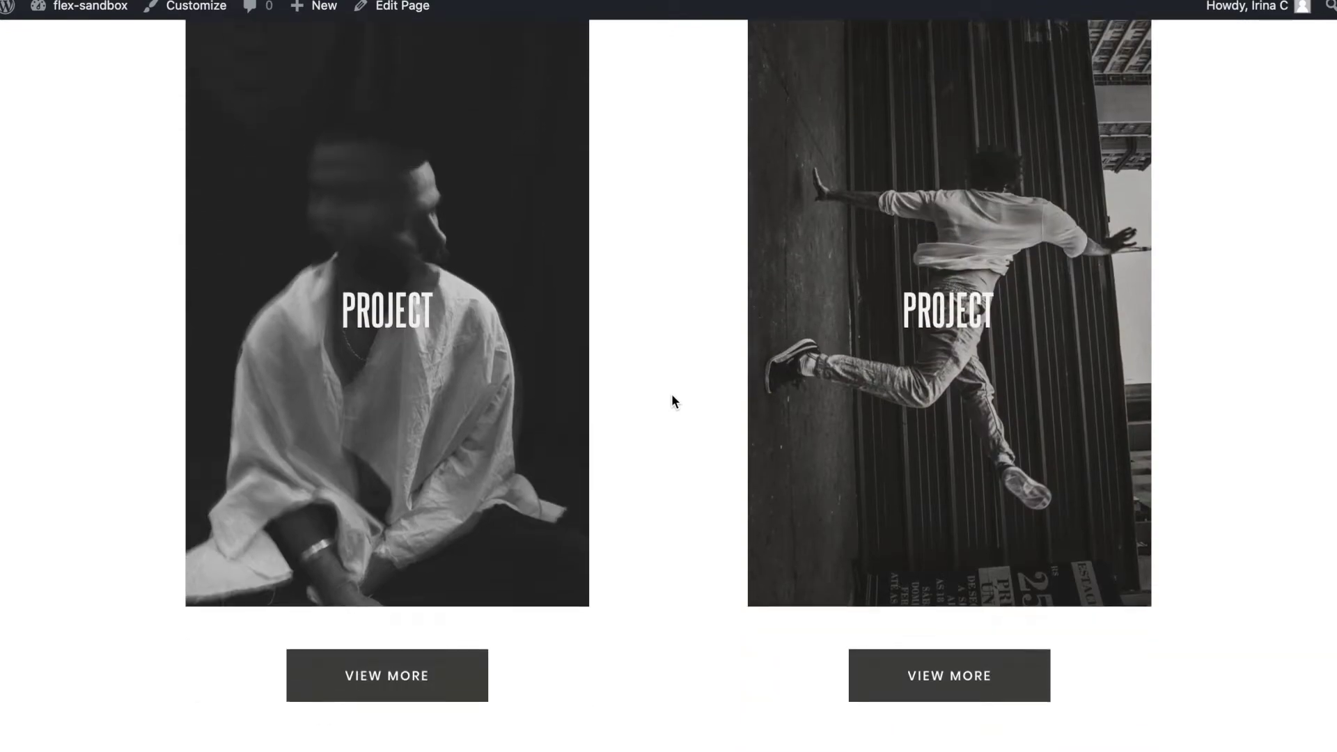
pyautogui.scroll(-8, 672, 397)
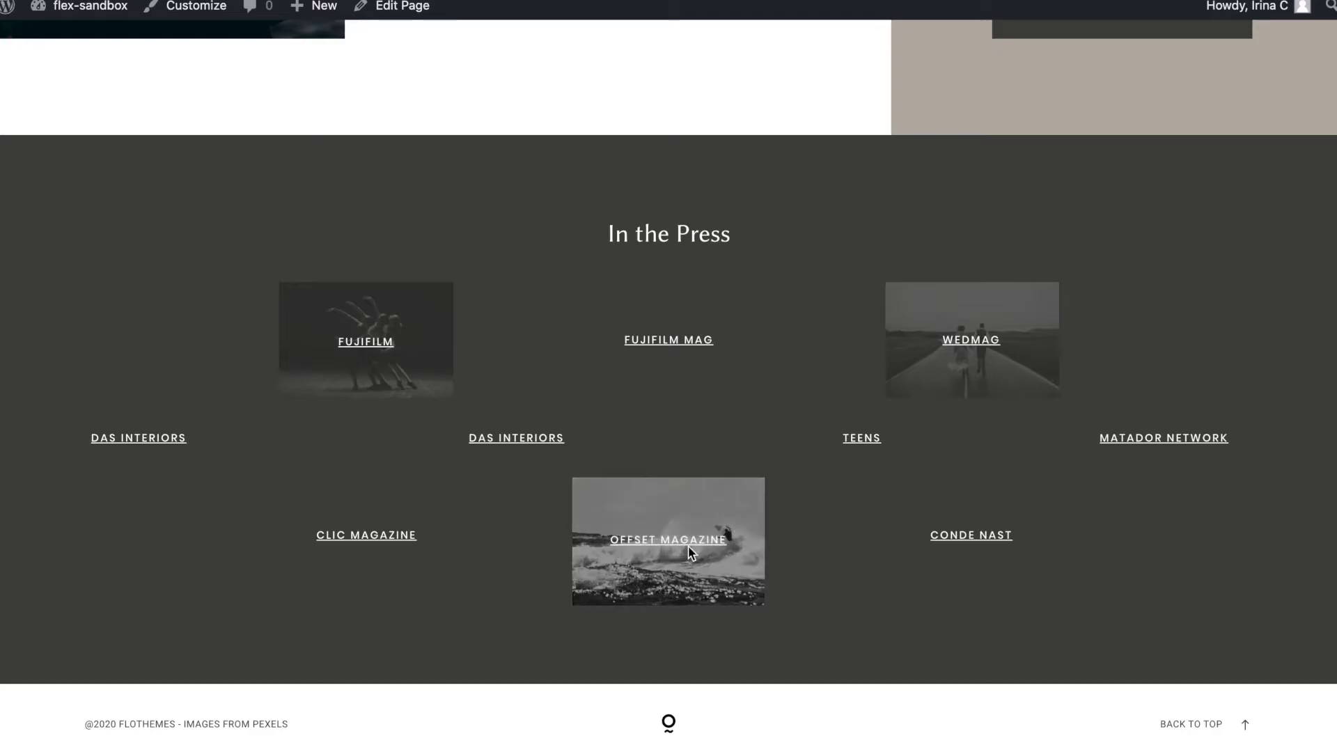
pyautogui.scroll(7, 808, 551)
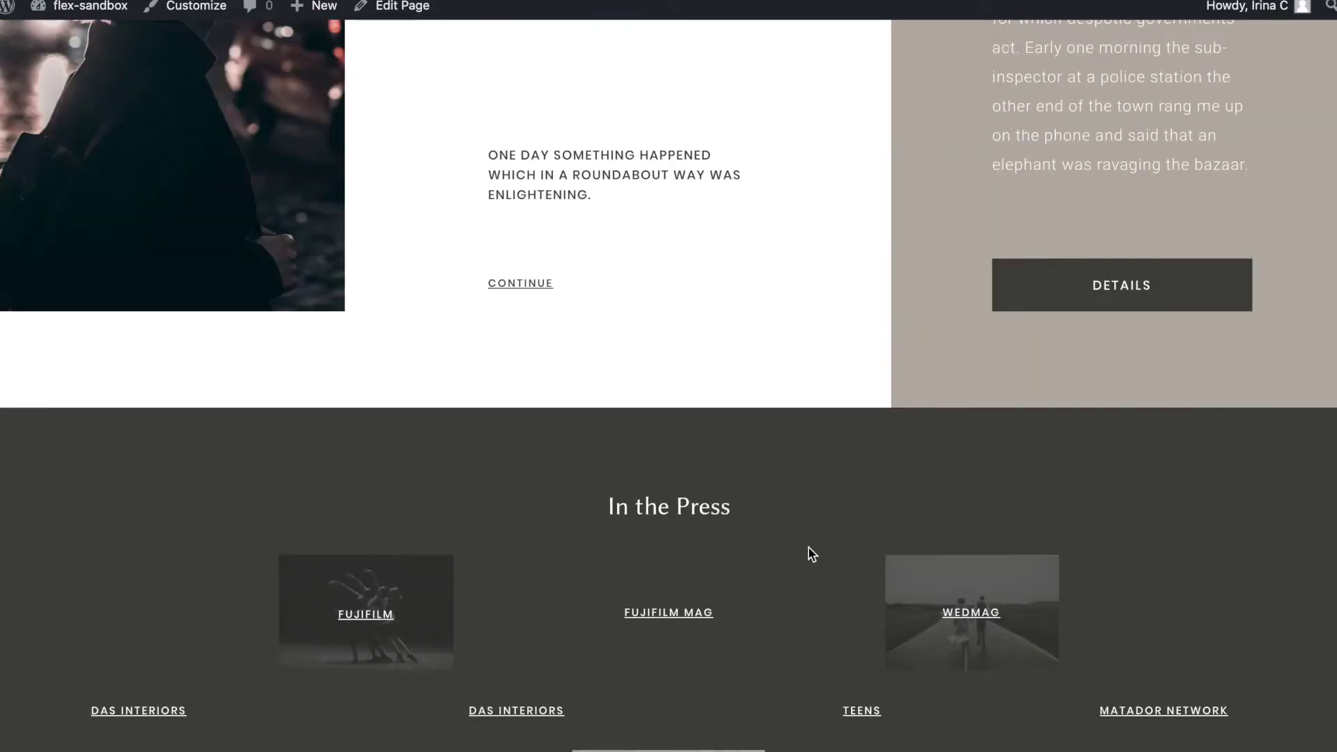
pyautogui.scroll(3, 810, 550)
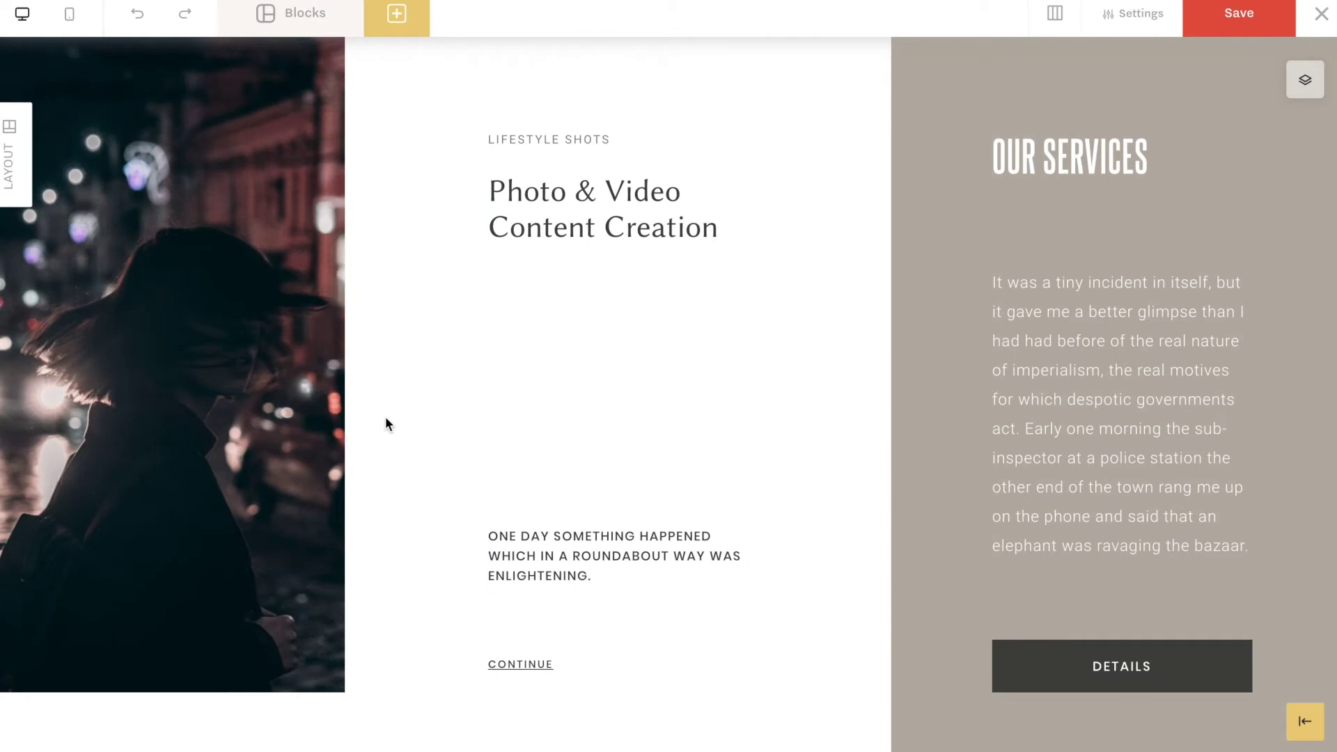
# Step: Select the left night-street photo and view its animation options, closing them without changes
pyautogui.click(259, 373)
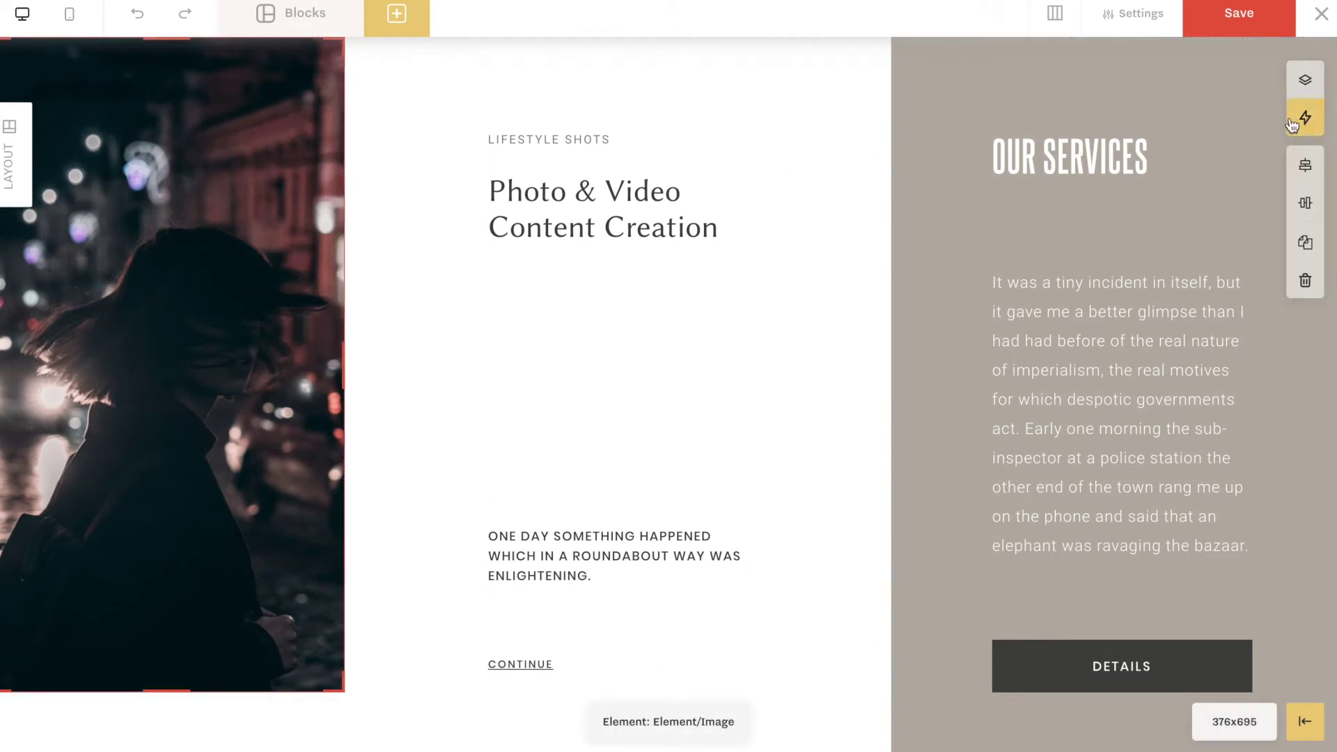
pyautogui.click(1321, 126)
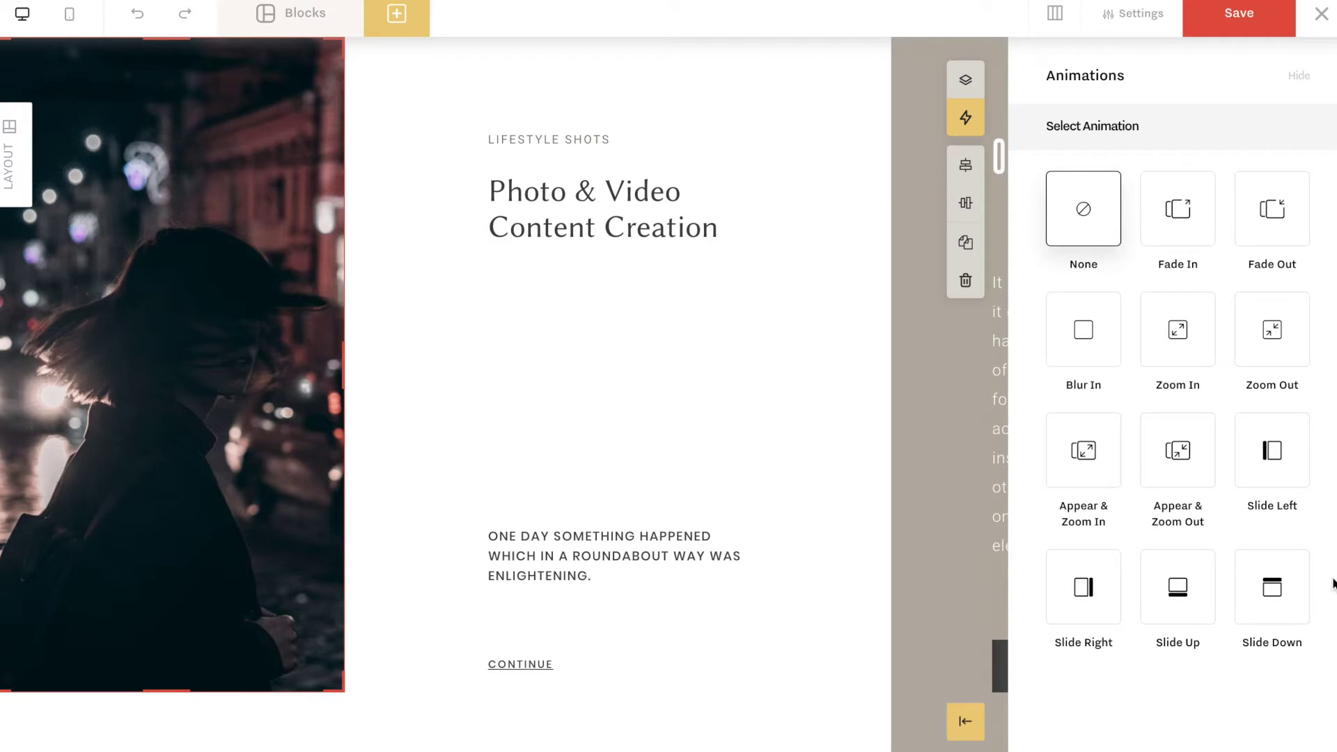
pyautogui.click(839, 411)
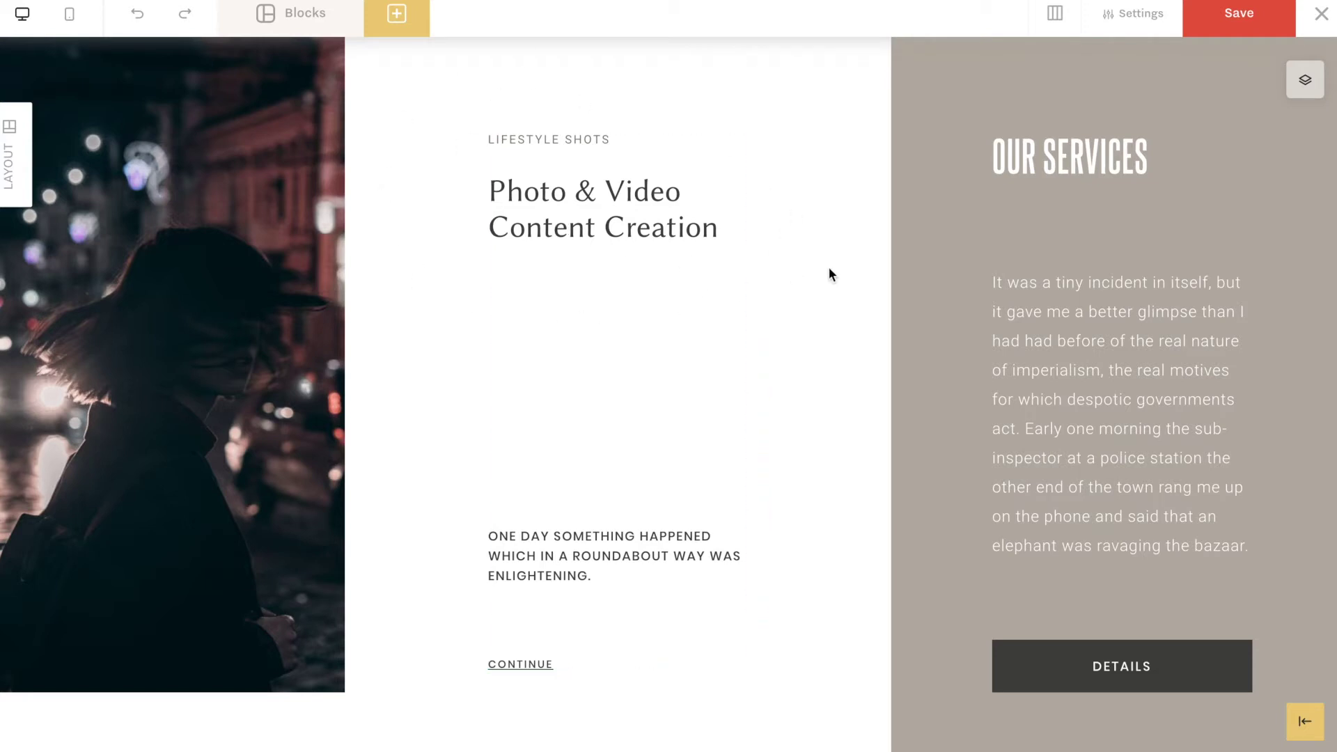
# Step: Give the left photo a Slide Right animation, trying Scroll and Click triggers before settling on Hover
pyautogui.click(188, 363)
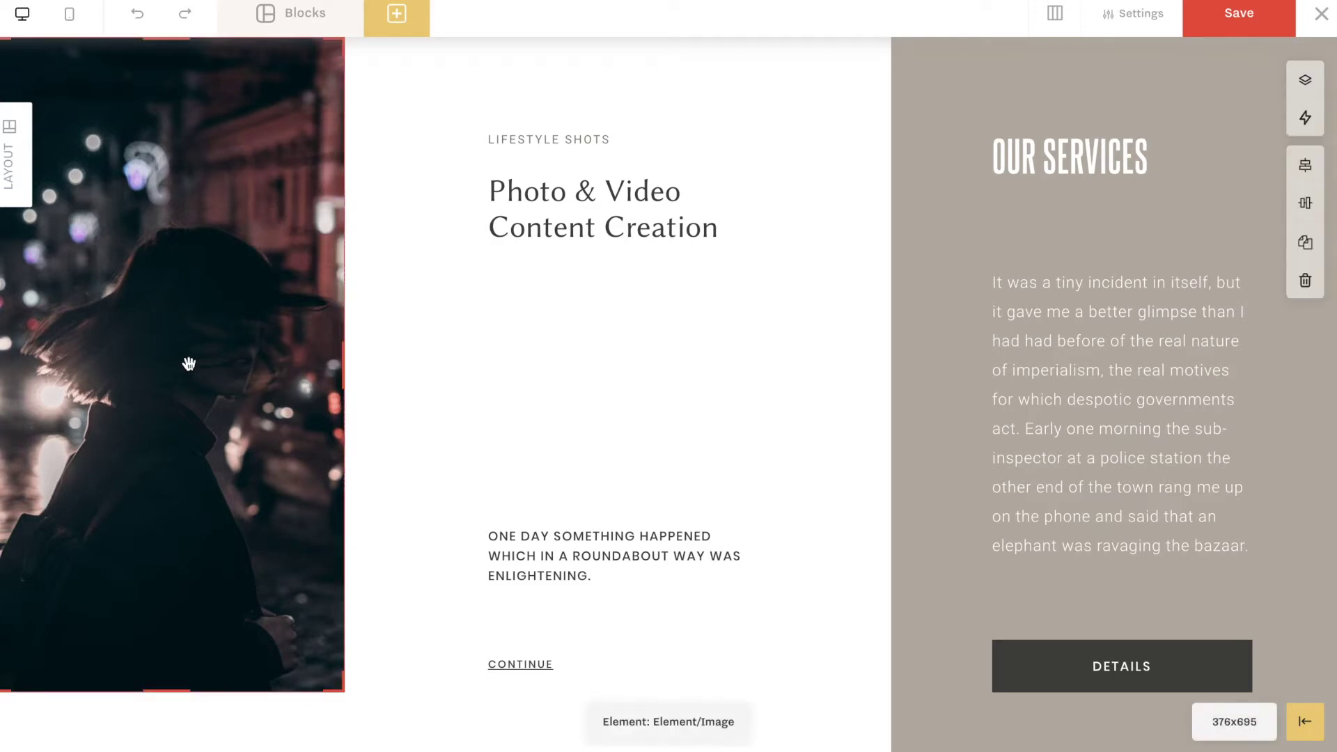
pyautogui.click(1306, 117)
pyautogui.click(1081, 587)
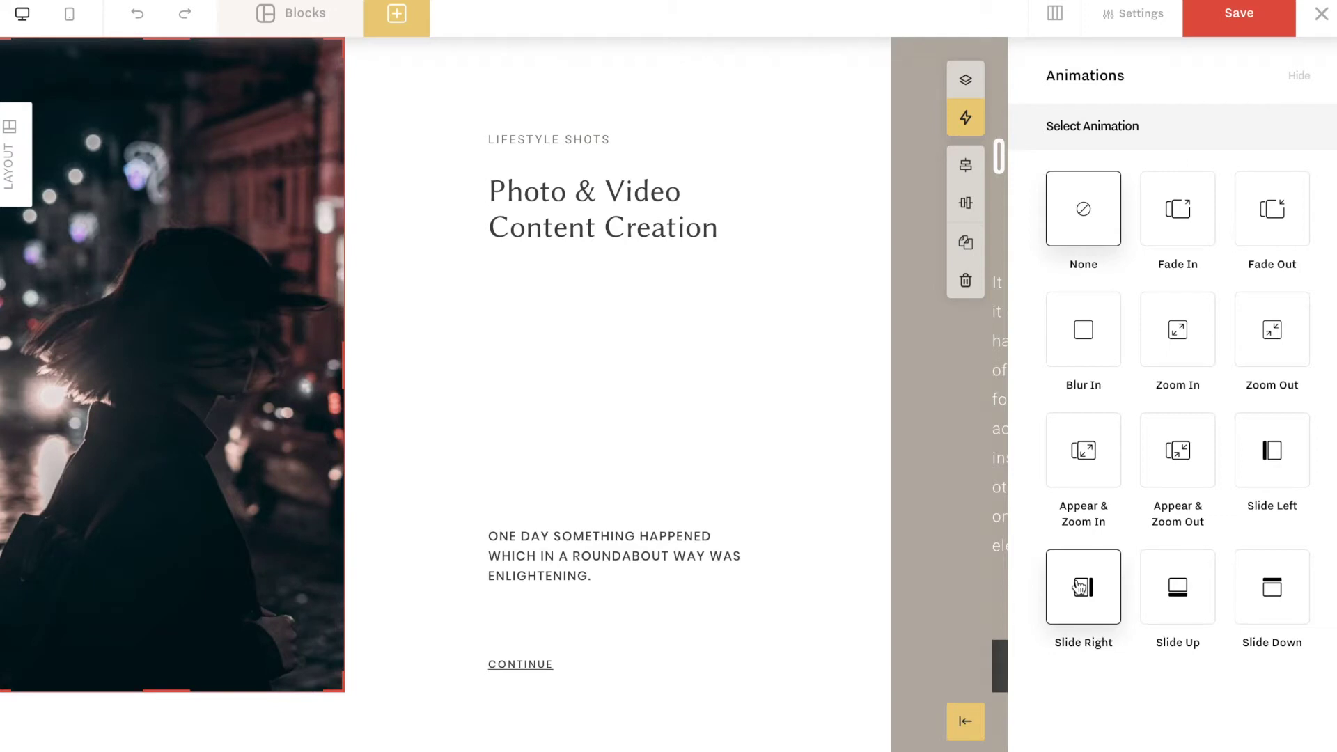
pyautogui.click(1081, 588)
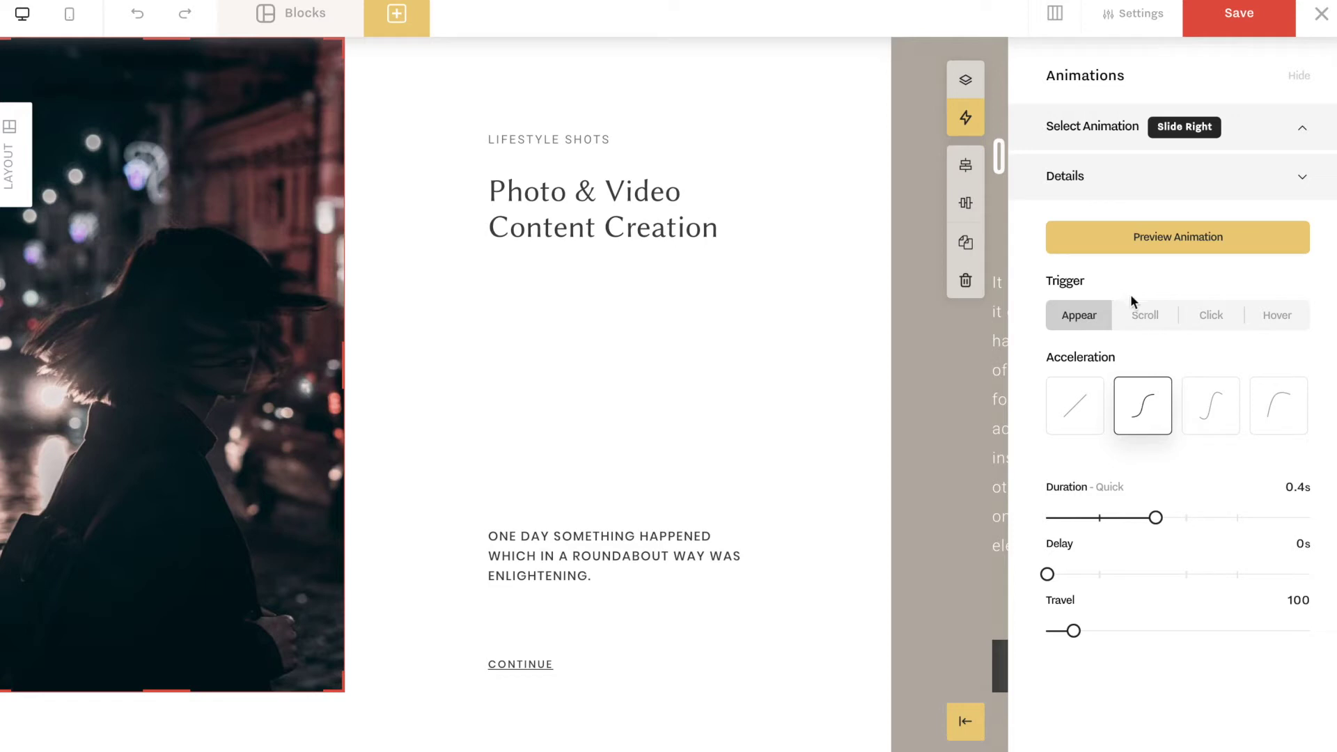
pyautogui.click(1133, 315)
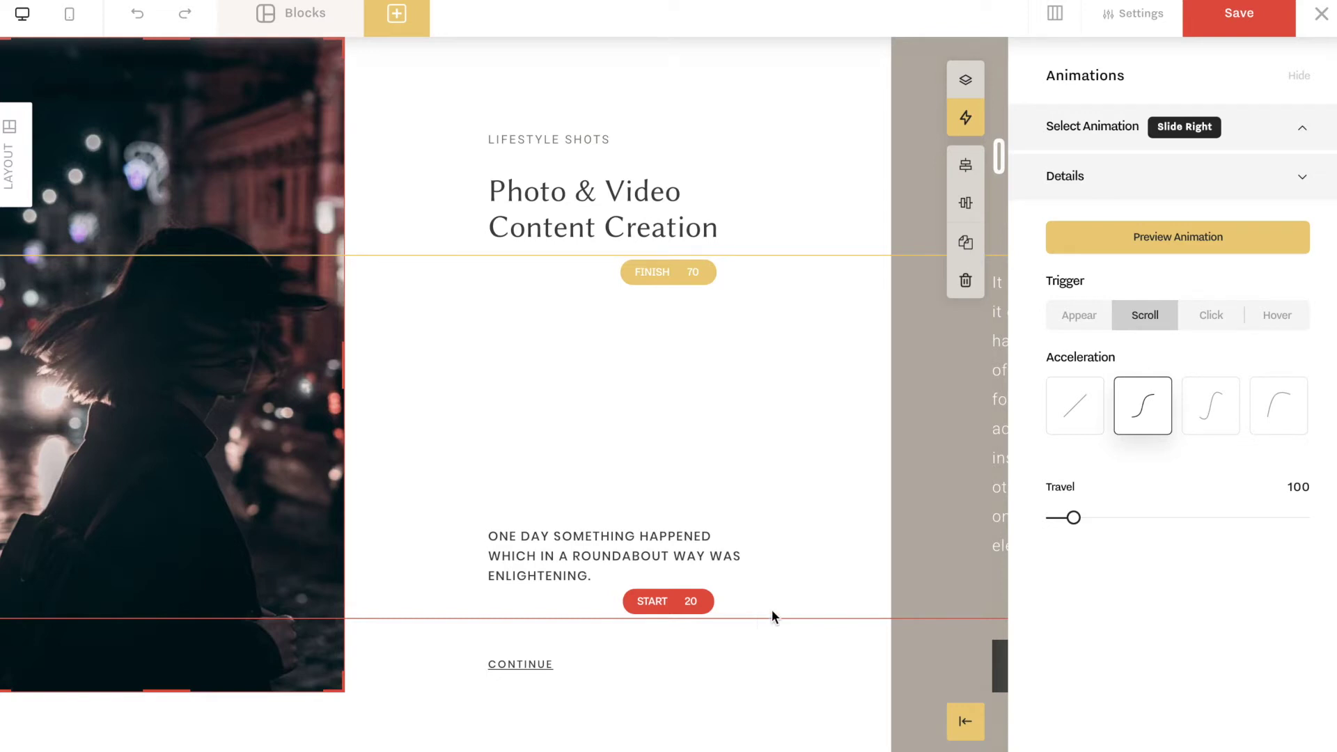
pyautogui.click(1212, 318)
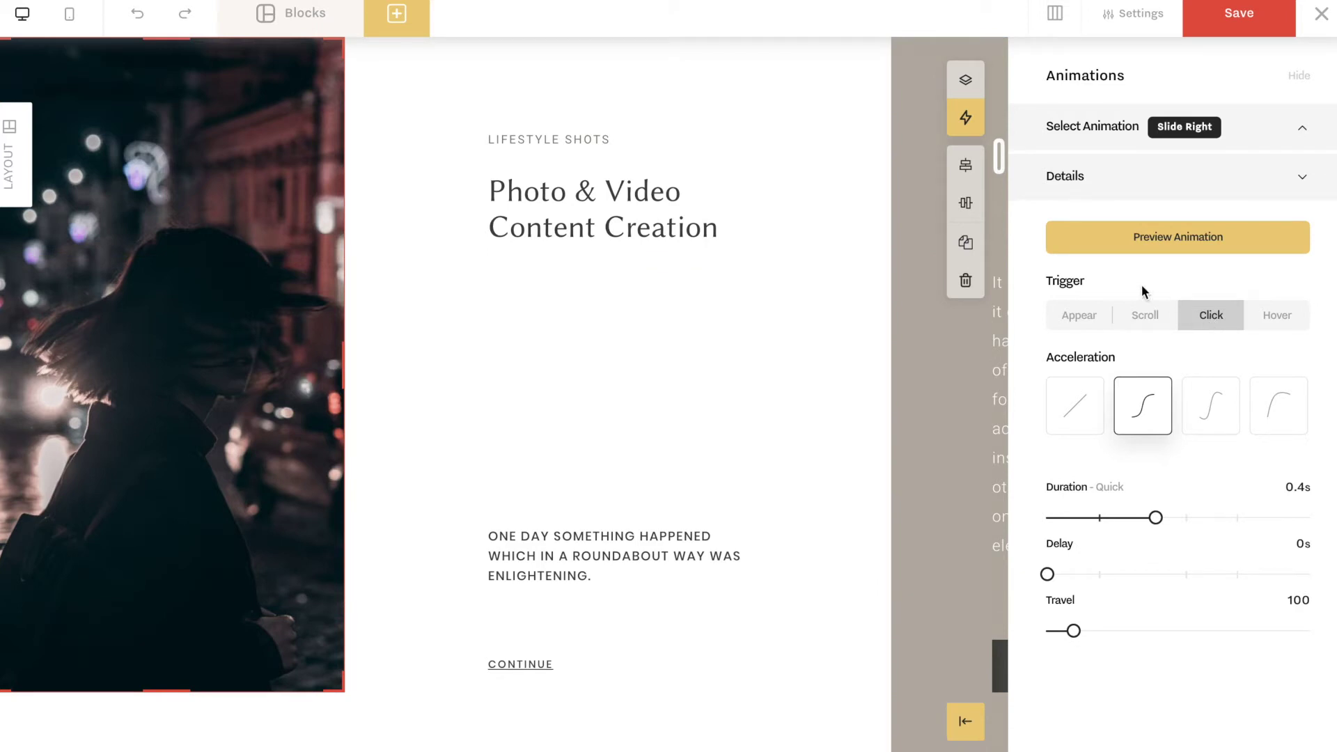
pyautogui.click(1275, 315)
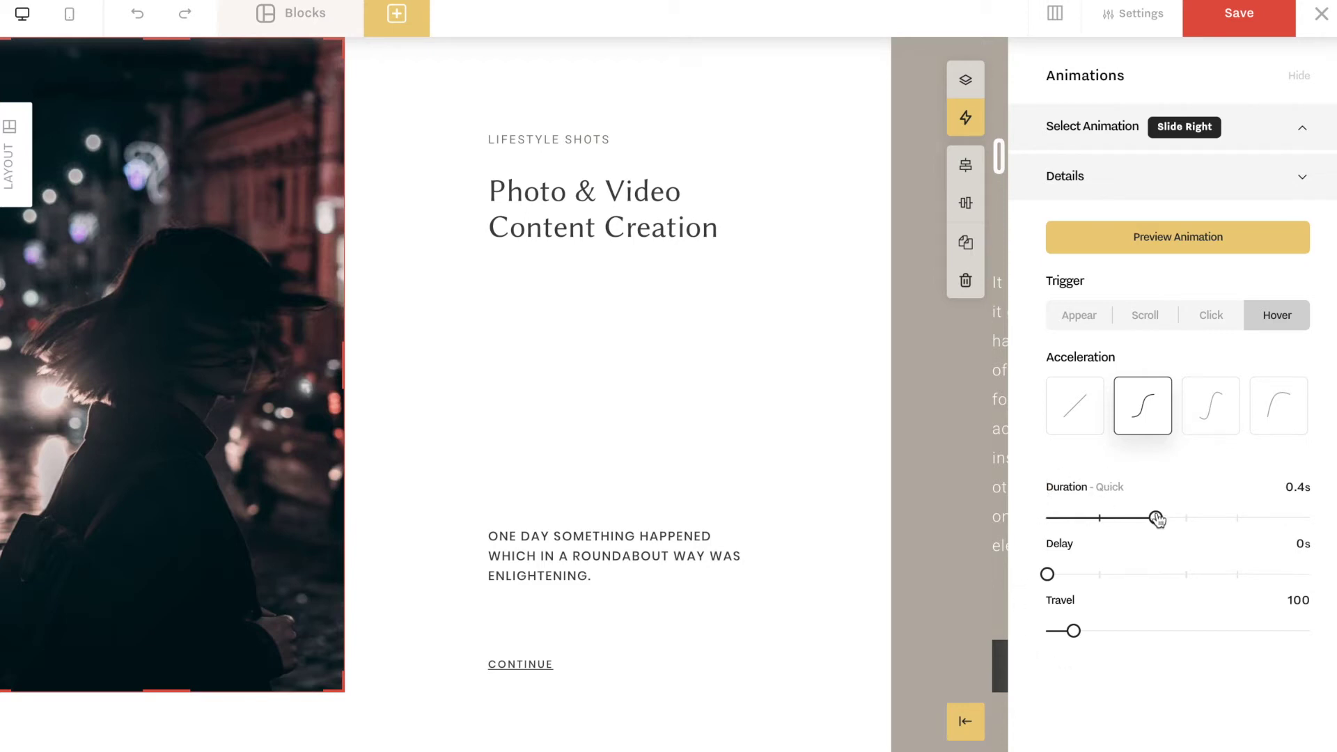
# Step: Set the photo's slide to a 0.2s duration, 0.2s delay and travel of 214
pyautogui.moveTo(1159, 522); pyautogui.dragTo(1295, 519)
pyautogui.moveTo(1047, 578); pyautogui.dragTo(1107, 583)
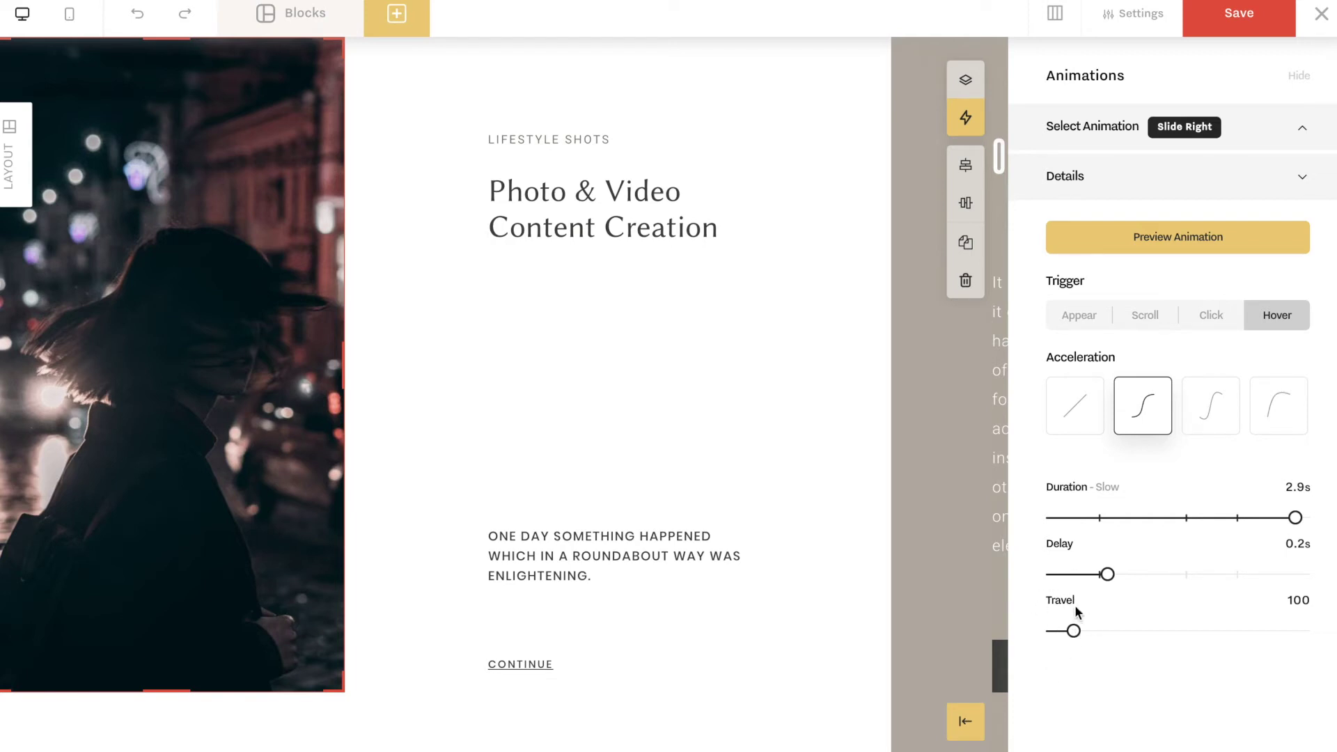
pyautogui.moveTo(1074, 631); pyautogui.dragTo(1133, 632)
pyautogui.moveTo(1133, 631); pyautogui.dragTo(1098, 631)
pyautogui.moveTo(1098, 631); pyautogui.dragTo(1104, 631)
pyautogui.click(1101, 518)
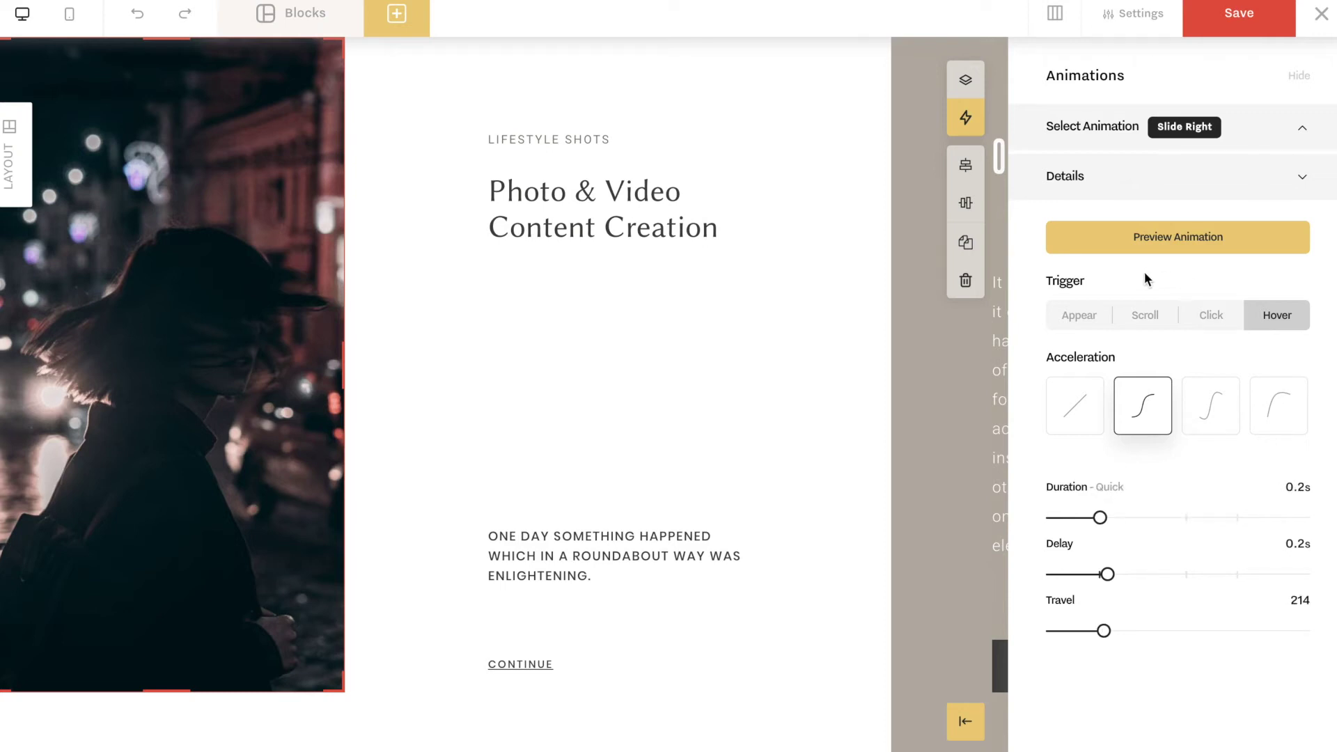
# Step: Switch the photo's Slide Right trigger to Scroll (start 20, finish 70) and close the settings
pyautogui.click(1146, 313)
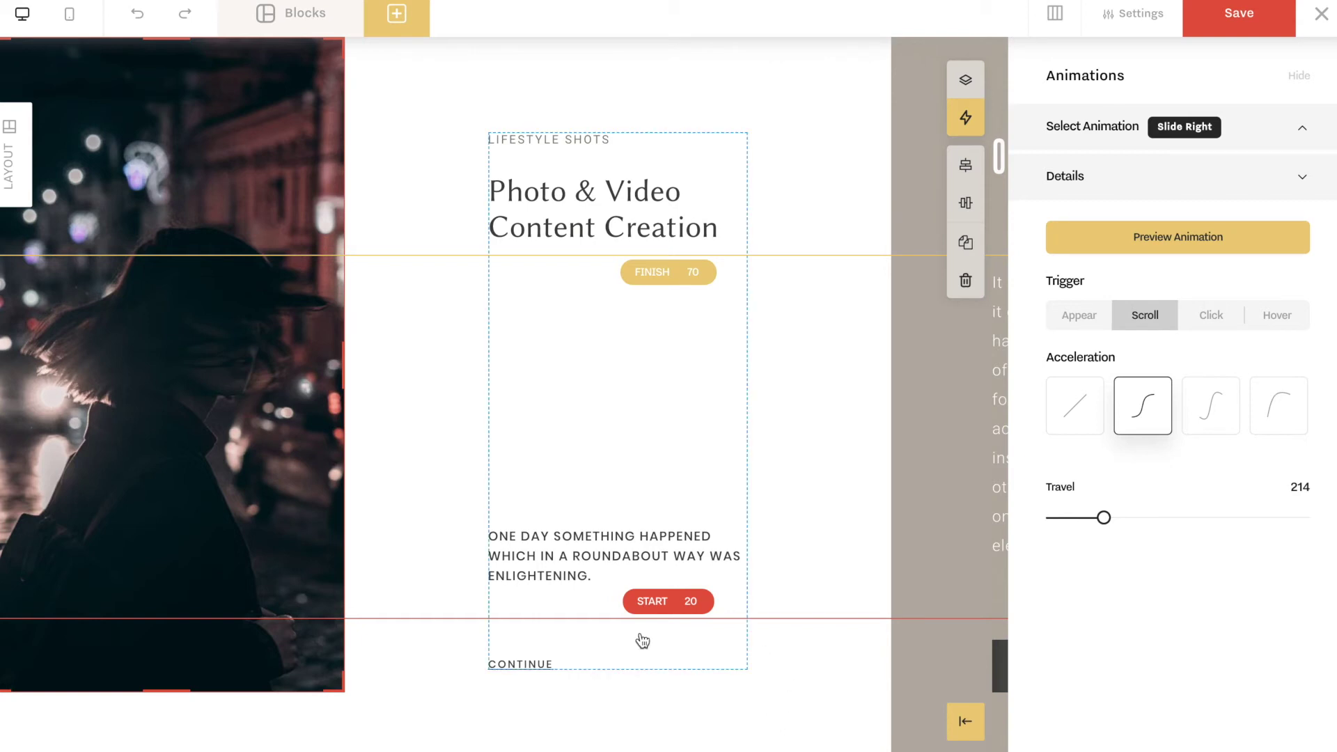
pyautogui.click(562, 295)
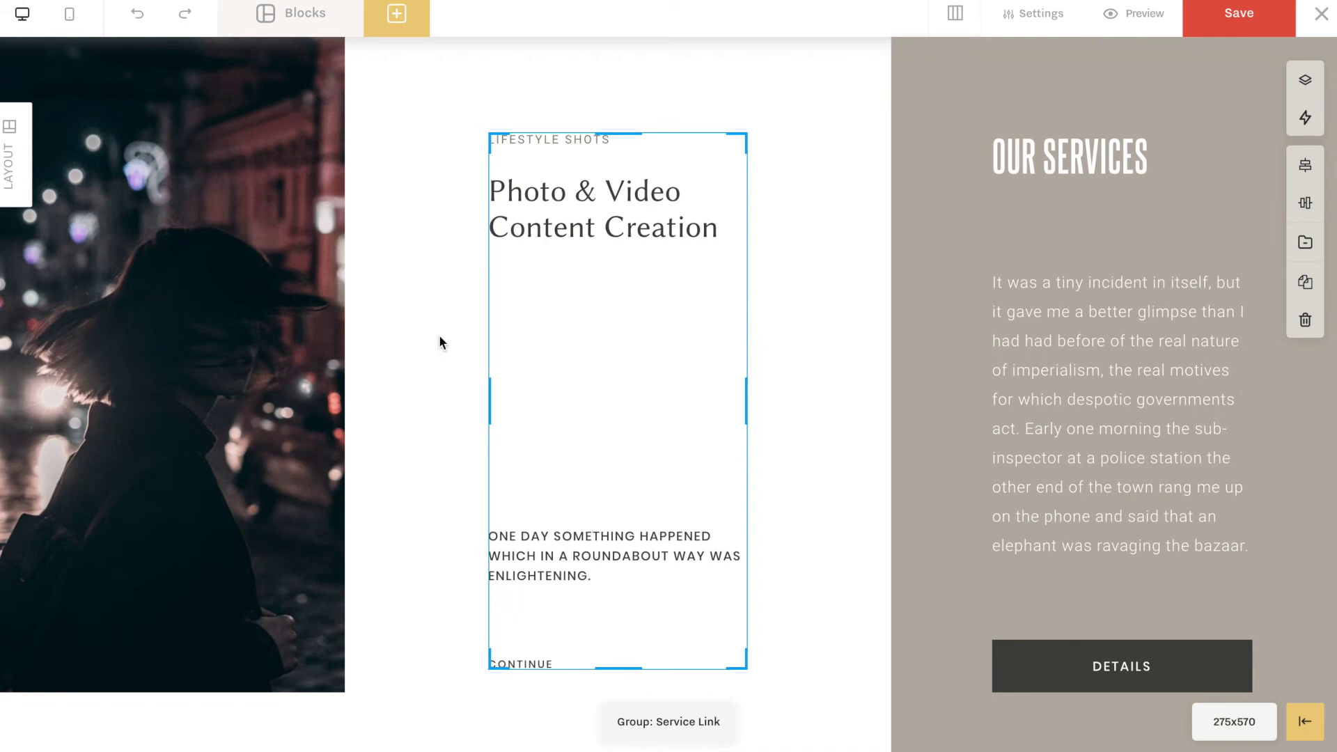
# Step: Show the animation choices for the Photo & Video Content Creation heading, currently set to None
pyautogui.click(1305, 117)
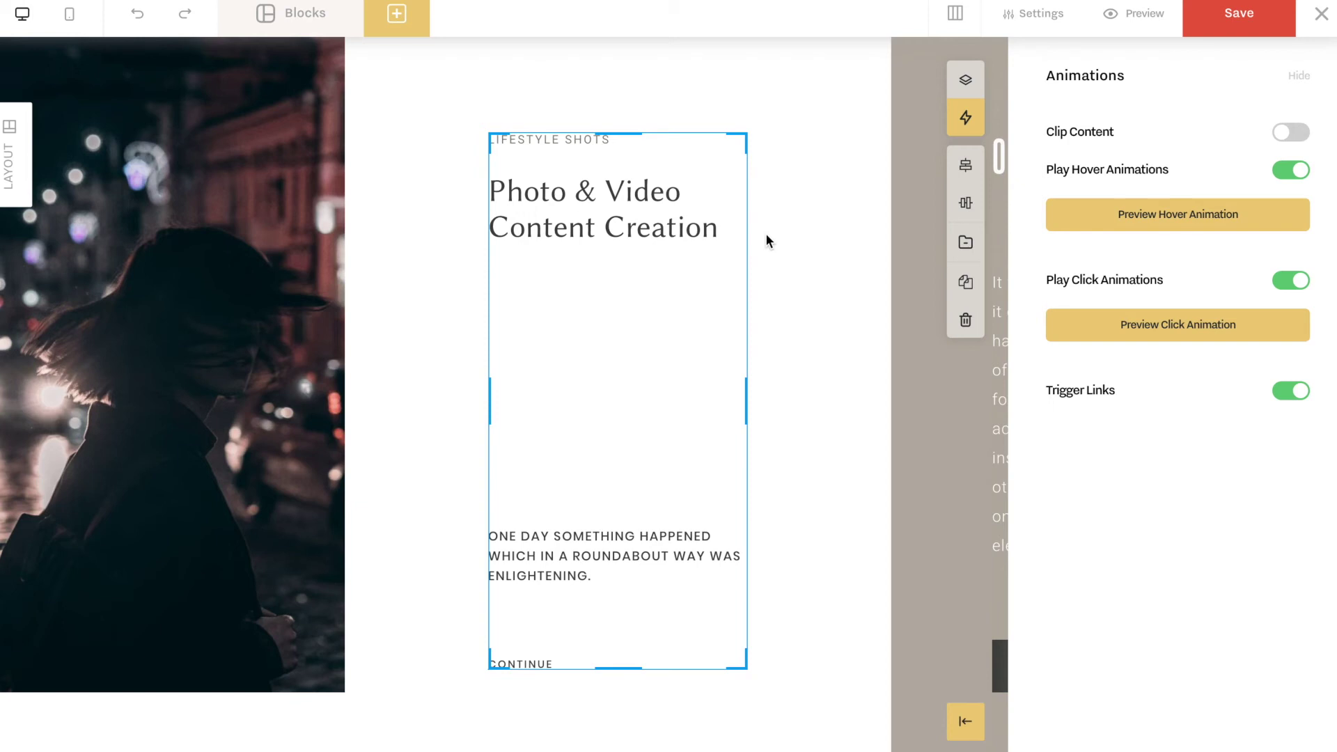
pyautogui.click(551, 207)
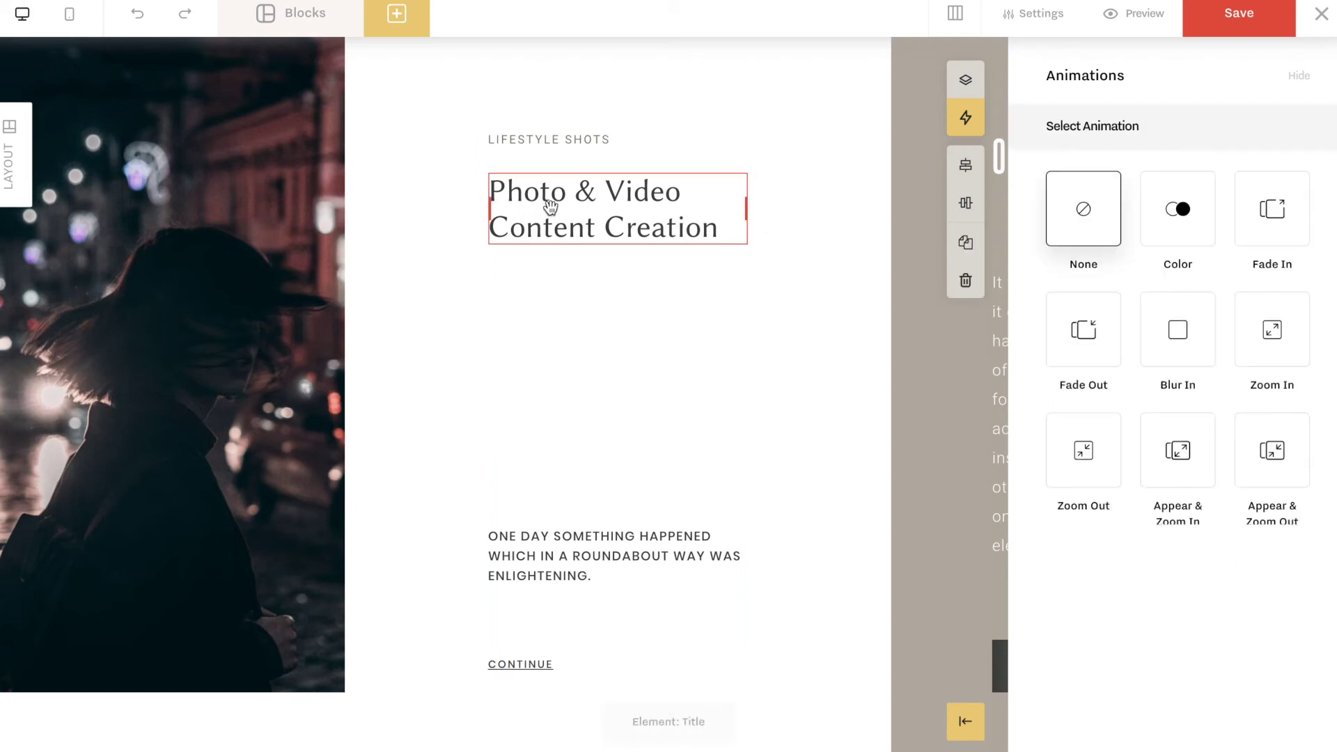
pyautogui.click(550, 207)
# Step: Give the Photo & Video Content Creation heading a Zoom In animation triggered on Click
pyautogui.click(551, 207)
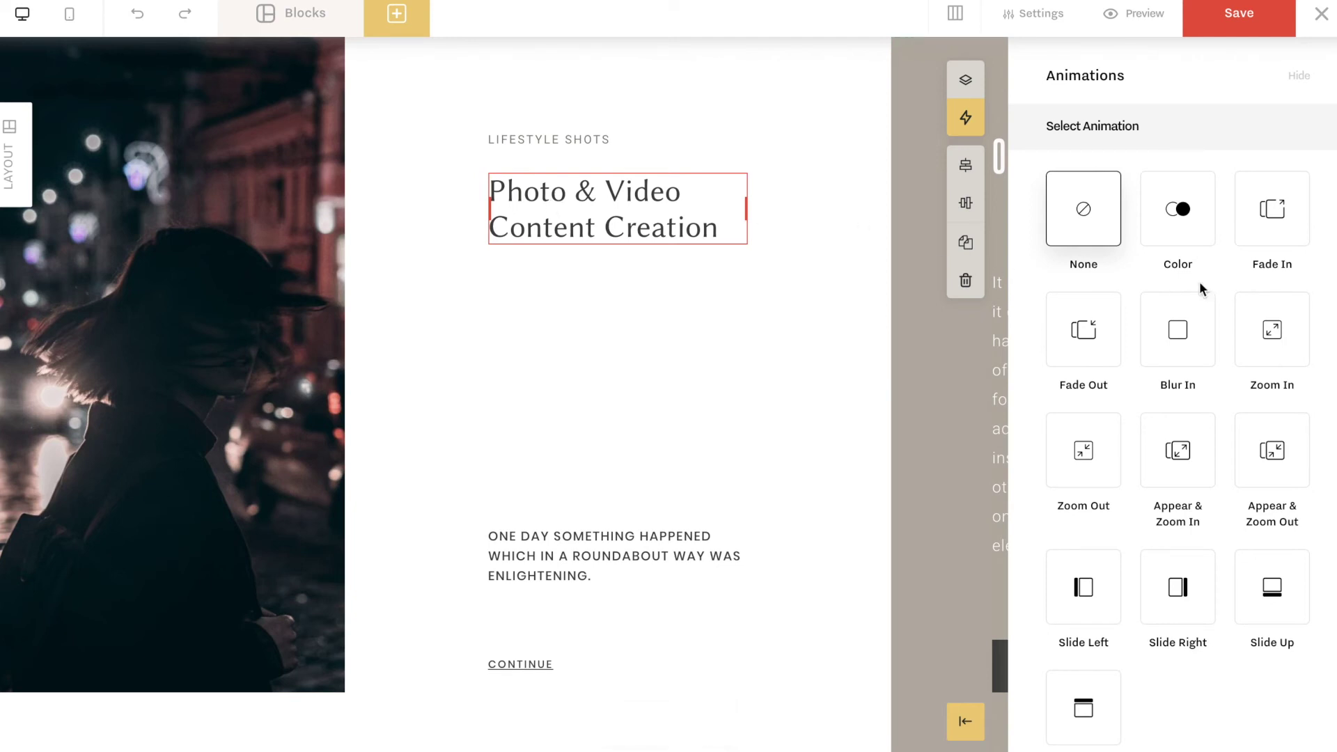
pyautogui.scroll(-1, 1199, 285)
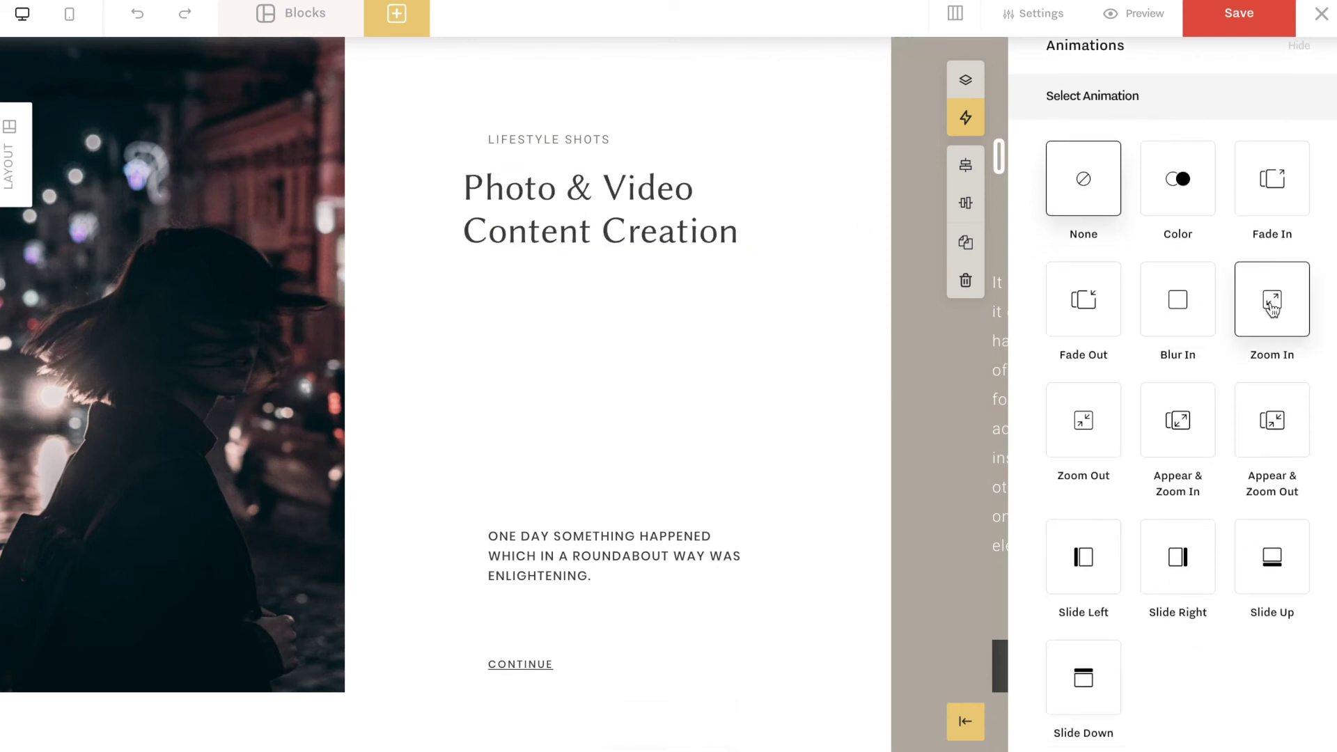
pyautogui.click(1178, 435)
pyautogui.click(1274, 340)
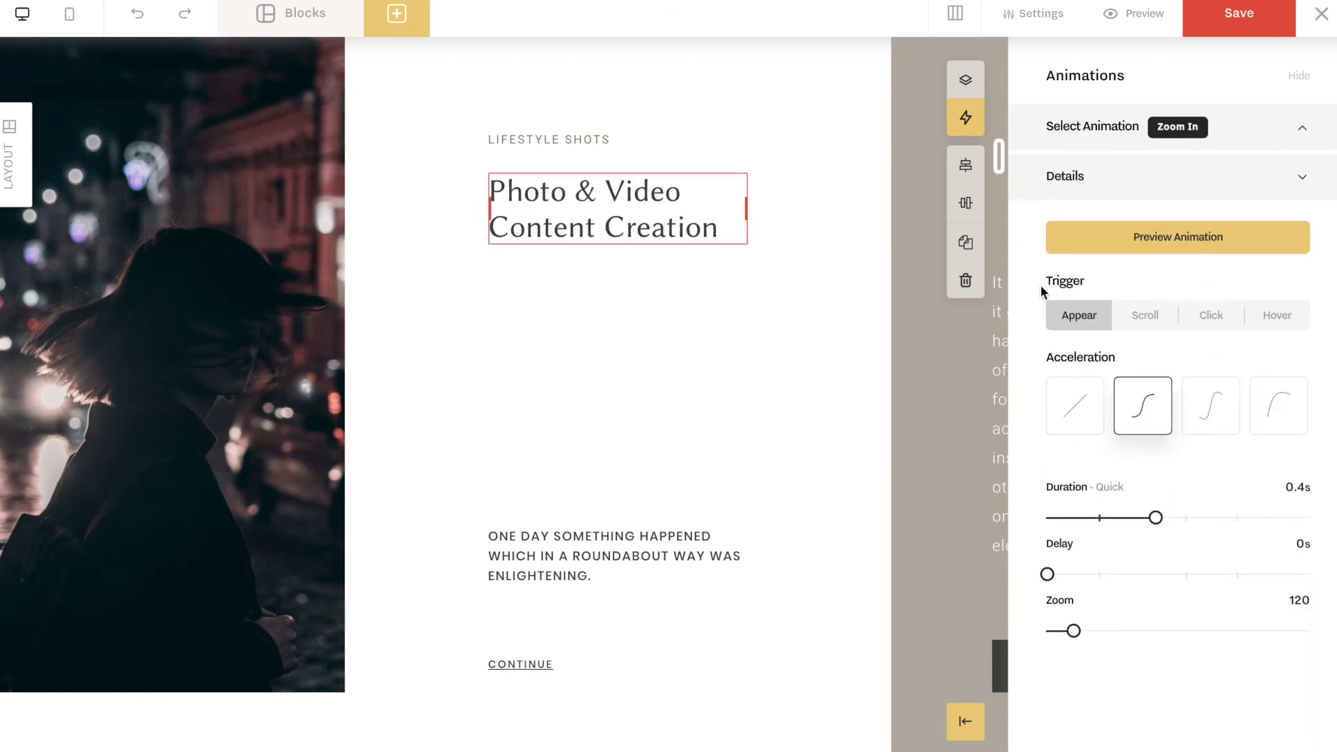
pyautogui.click(1217, 326)
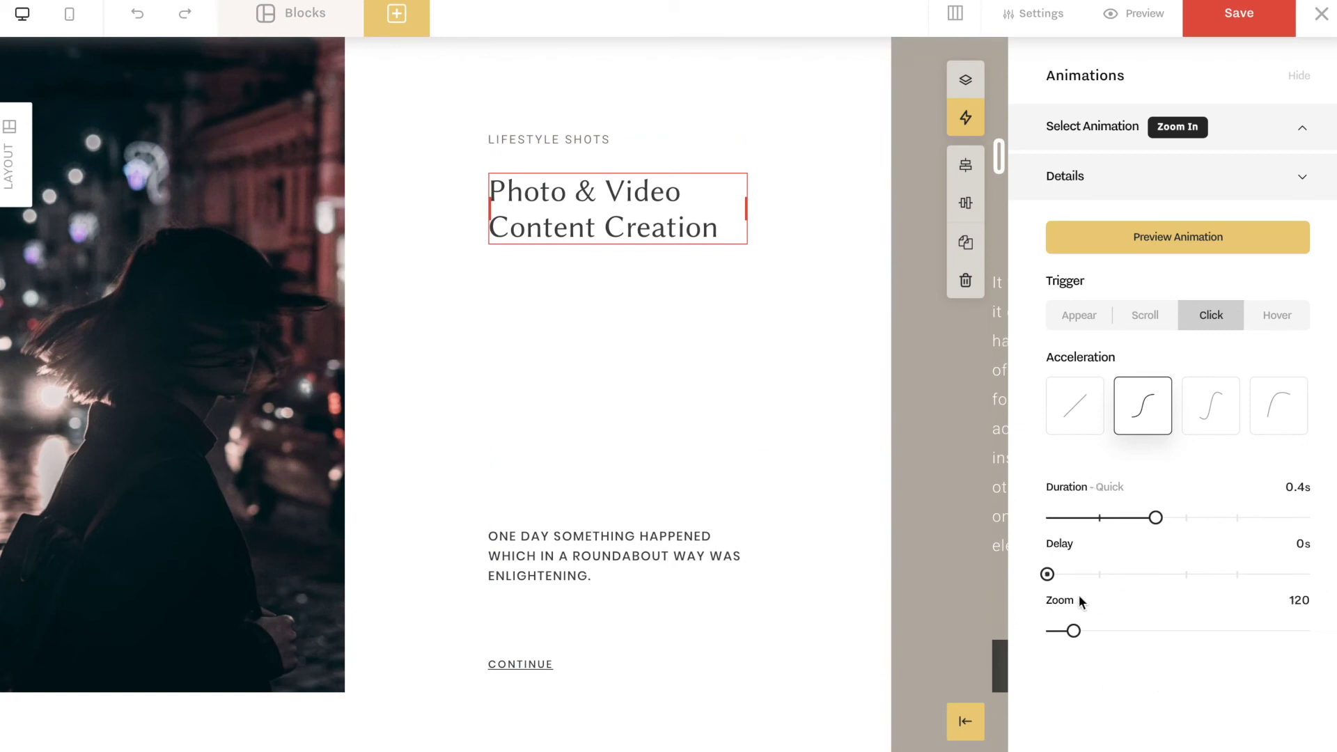
# Step: Raise the zoom amount to 163, choose an ease-out acceleration curve, and preview the animation
pyautogui.moveTo(1073, 630); pyautogui.dragTo(1099, 631)
pyautogui.moveTo(1101, 631); pyautogui.dragTo(1131, 631)
pyautogui.click(1182, 237)
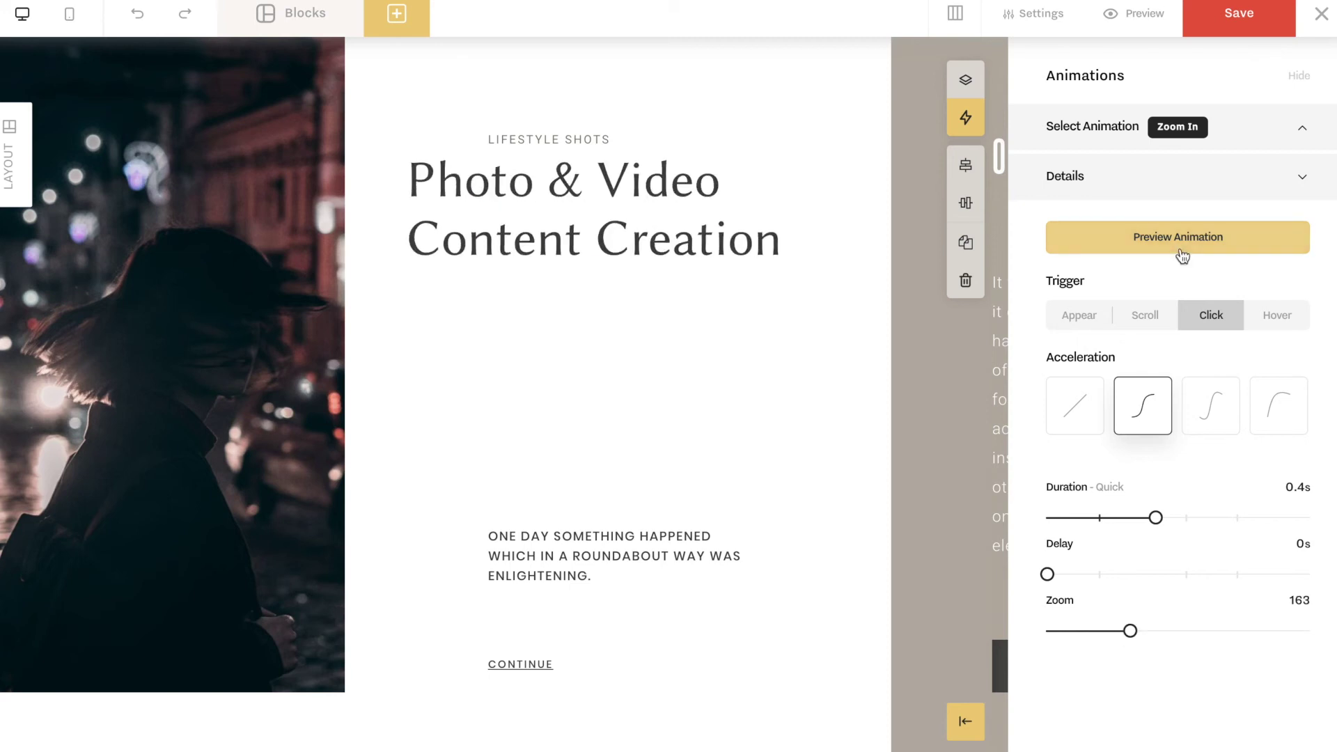
pyautogui.click(1283, 422)
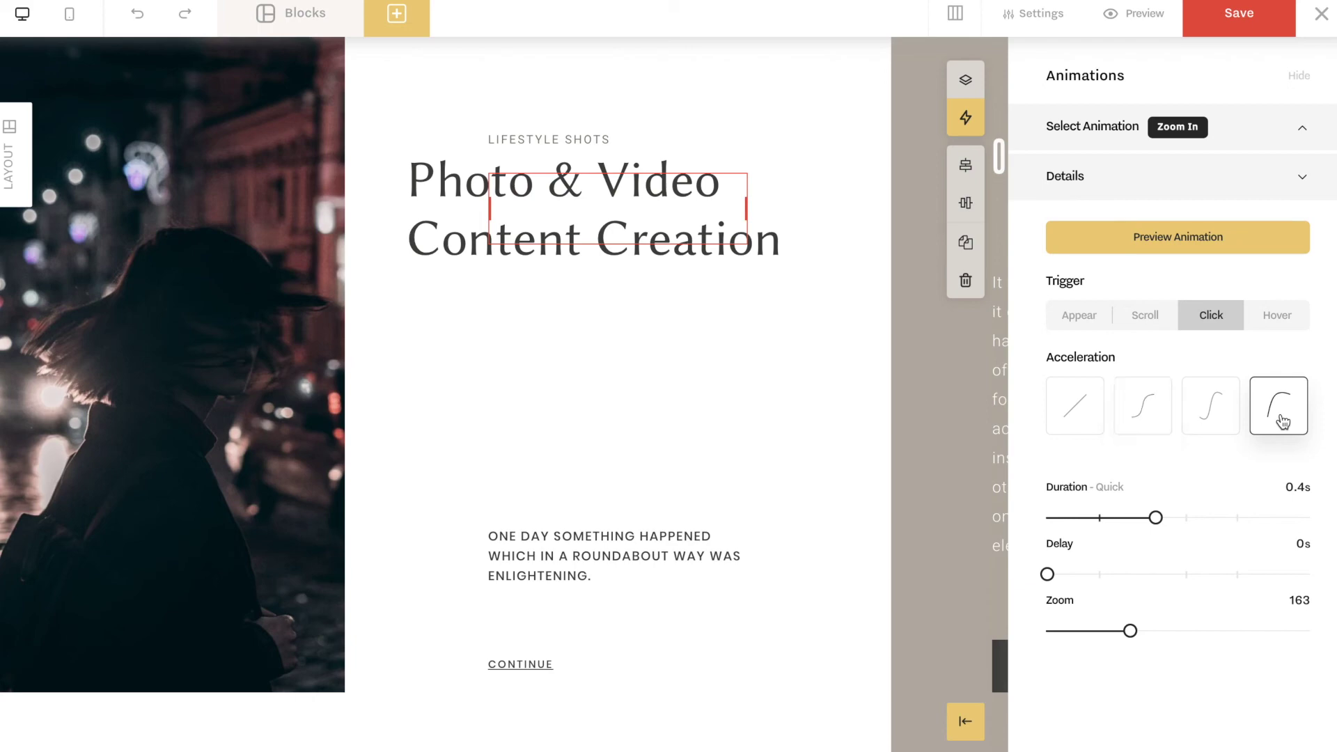
pyautogui.click(1210, 239)
pyautogui.click(1210, 239)
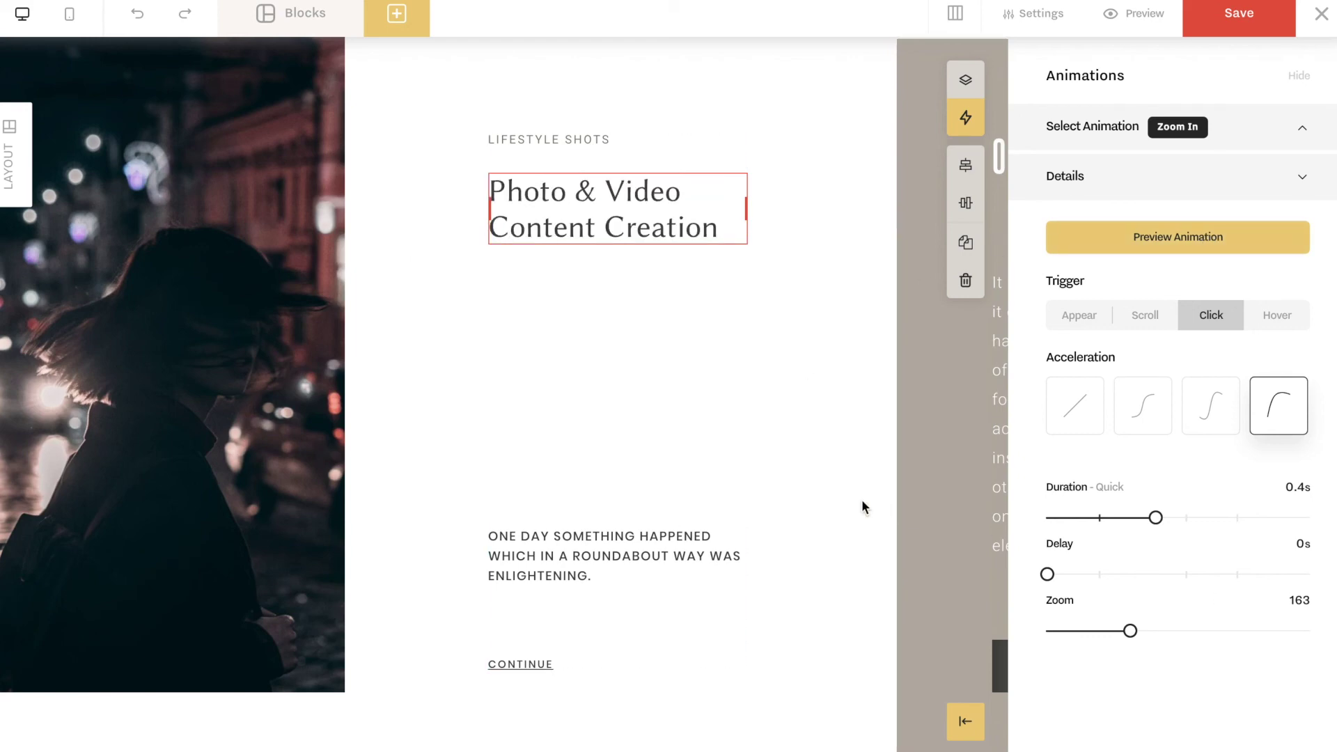
pyautogui.click(966, 721)
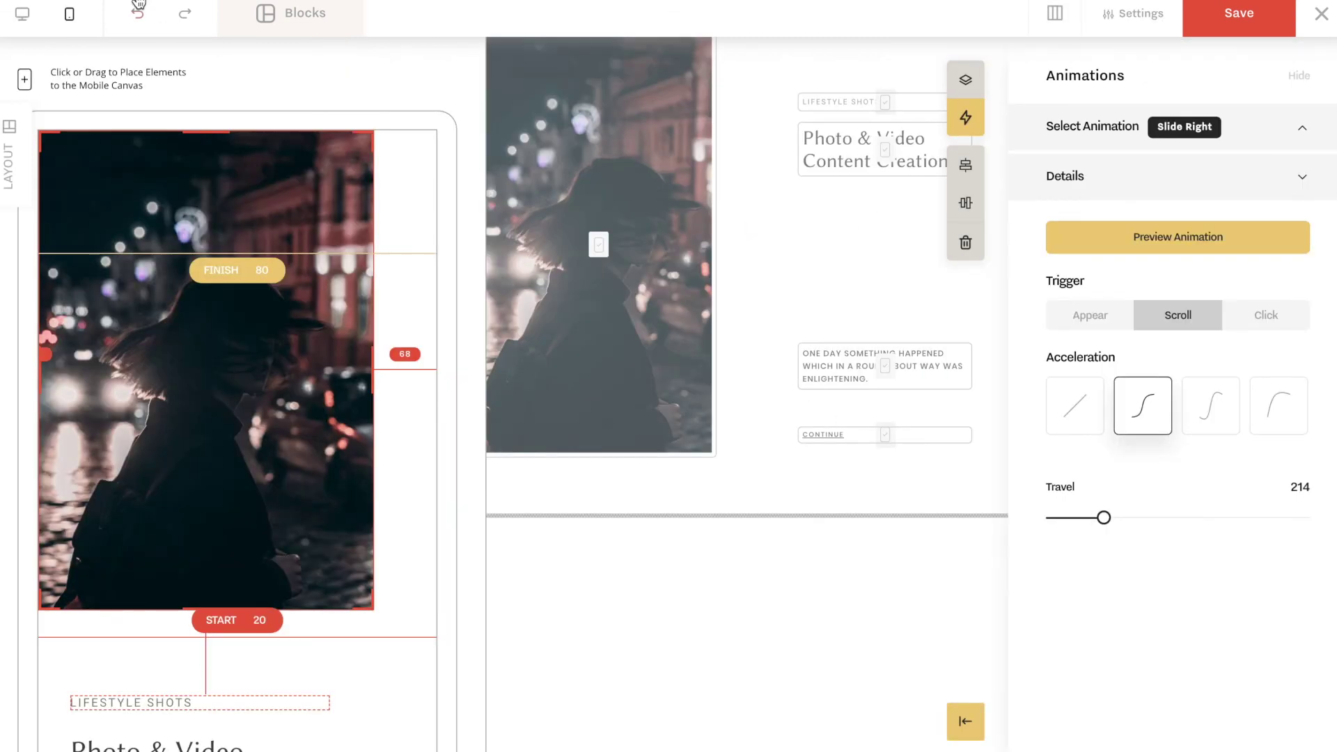
# Step: On the mobile layout, check the photo keeps Slide Right on scroll (travel 214, 20 to 80), leaving Desktop Sync off
pyautogui.click(70, 14)
pyautogui.click(199, 265)
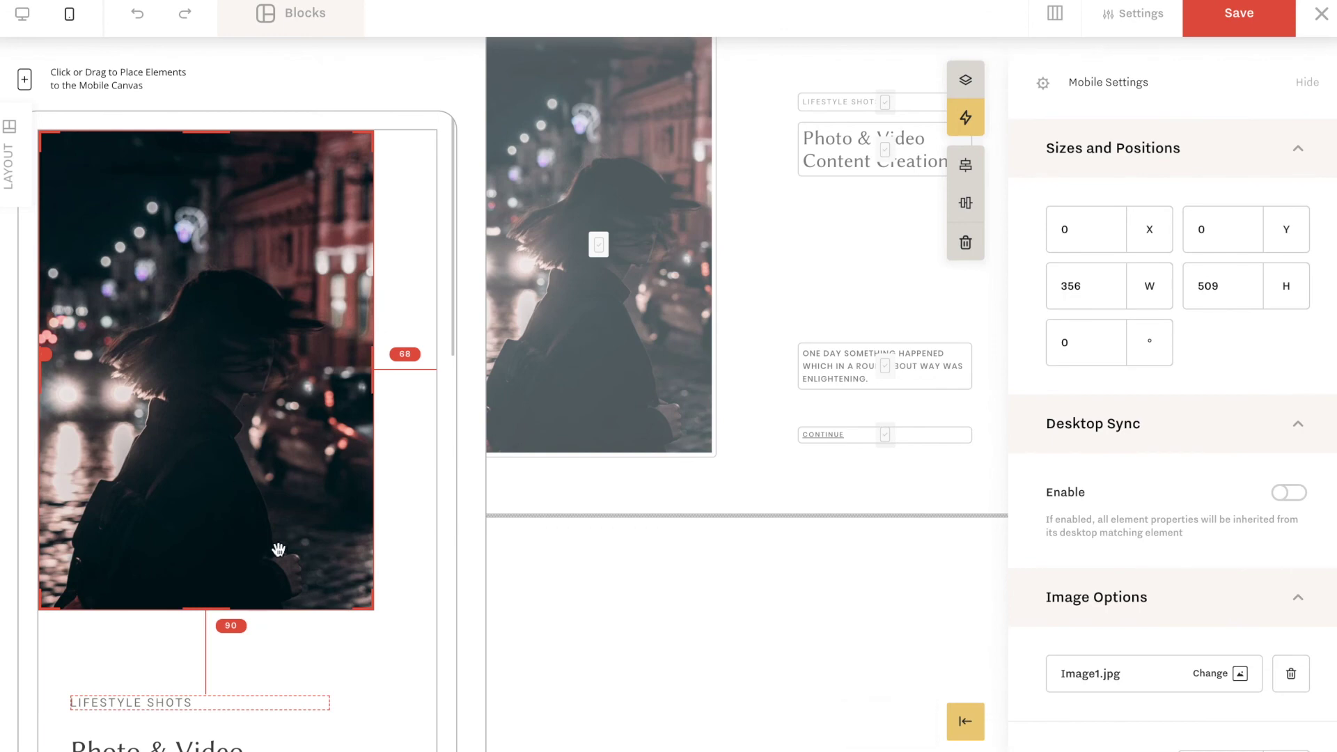
pyautogui.scroll(-2, 278, 546)
pyautogui.scroll(2, 277, 546)
pyautogui.click(1286, 494)
pyautogui.click(1286, 496)
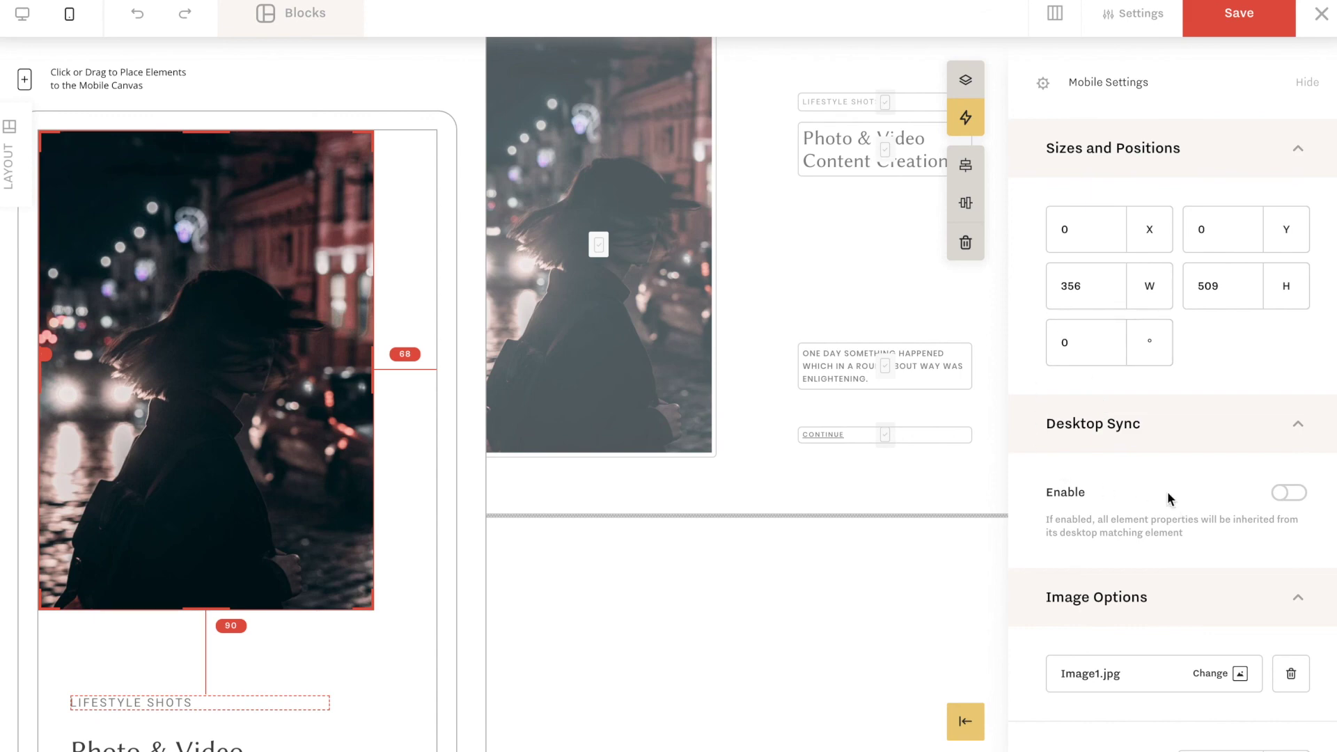
pyautogui.click(966, 119)
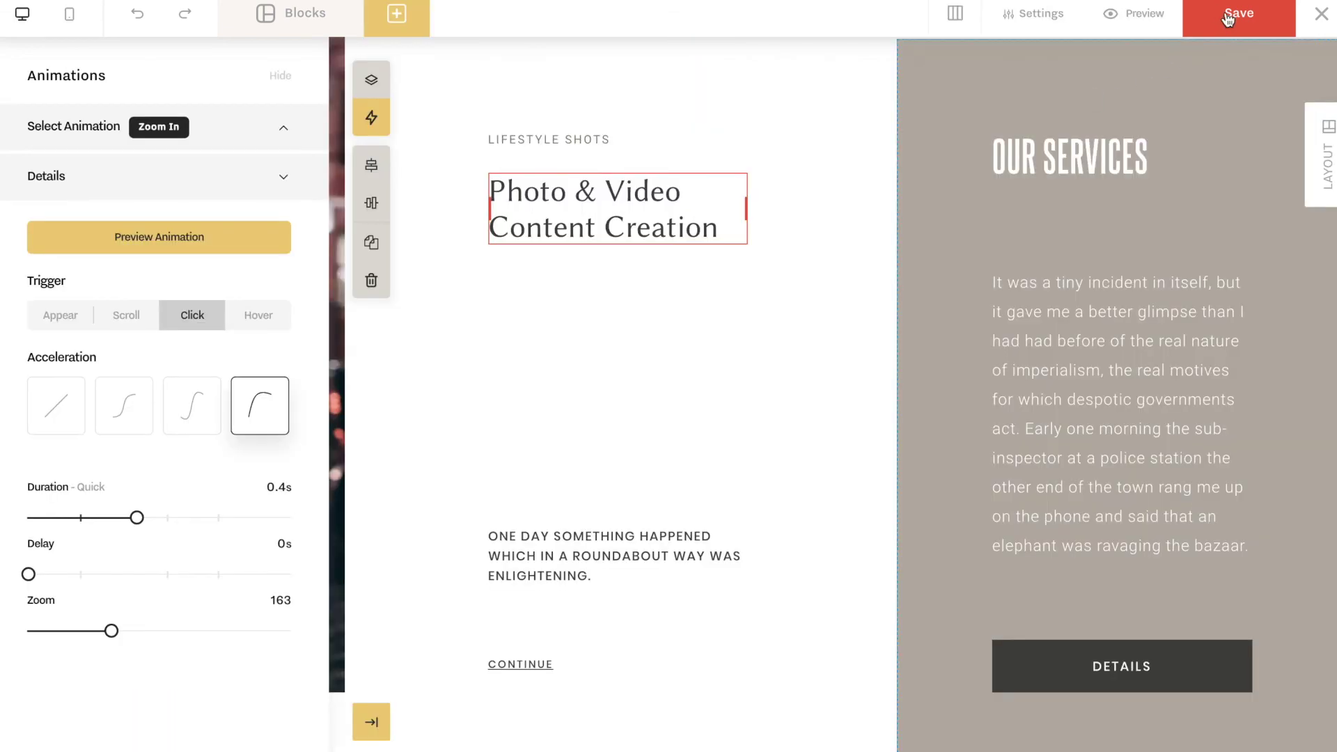
# Step: Save the page and wait for the 'Saved!' confirmation
pyautogui.click(1228, 20)
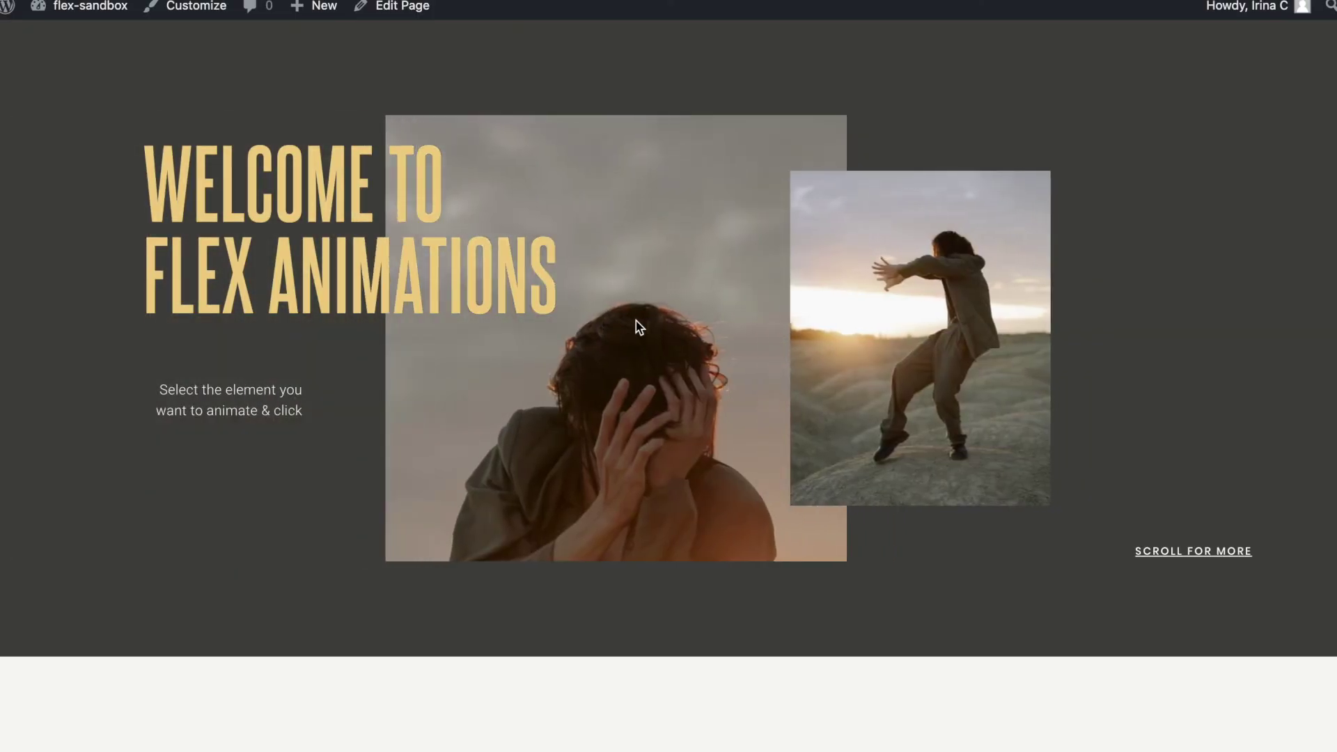
# Step: Scroll the live page down to the Photo & Video Content Creation and Our Services section
pyautogui.scroll(-2, 637, 321)
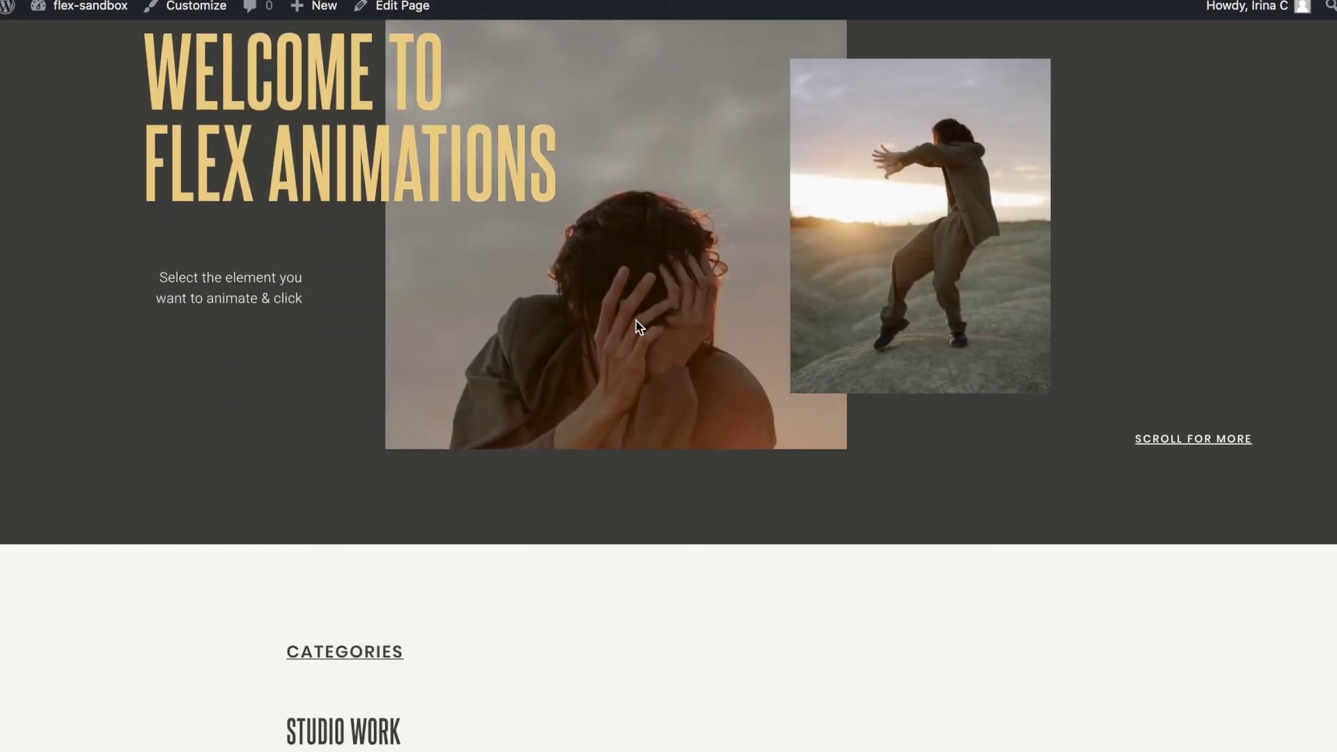
pyautogui.scroll(-3, 637, 320)
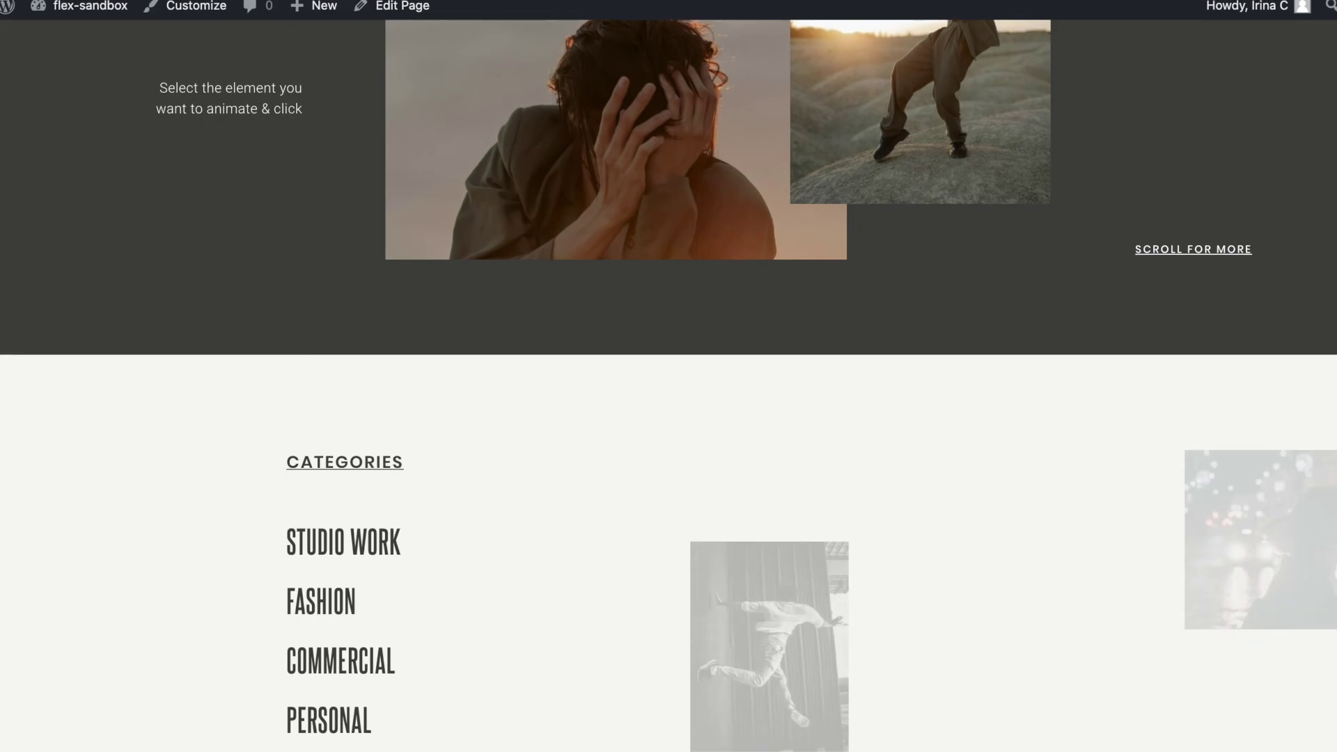
pyautogui.scroll(-10, 538, 332)
pyautogui.scroll(4, 538, 332)
pyautogui.scroll(-3, 537, 331)
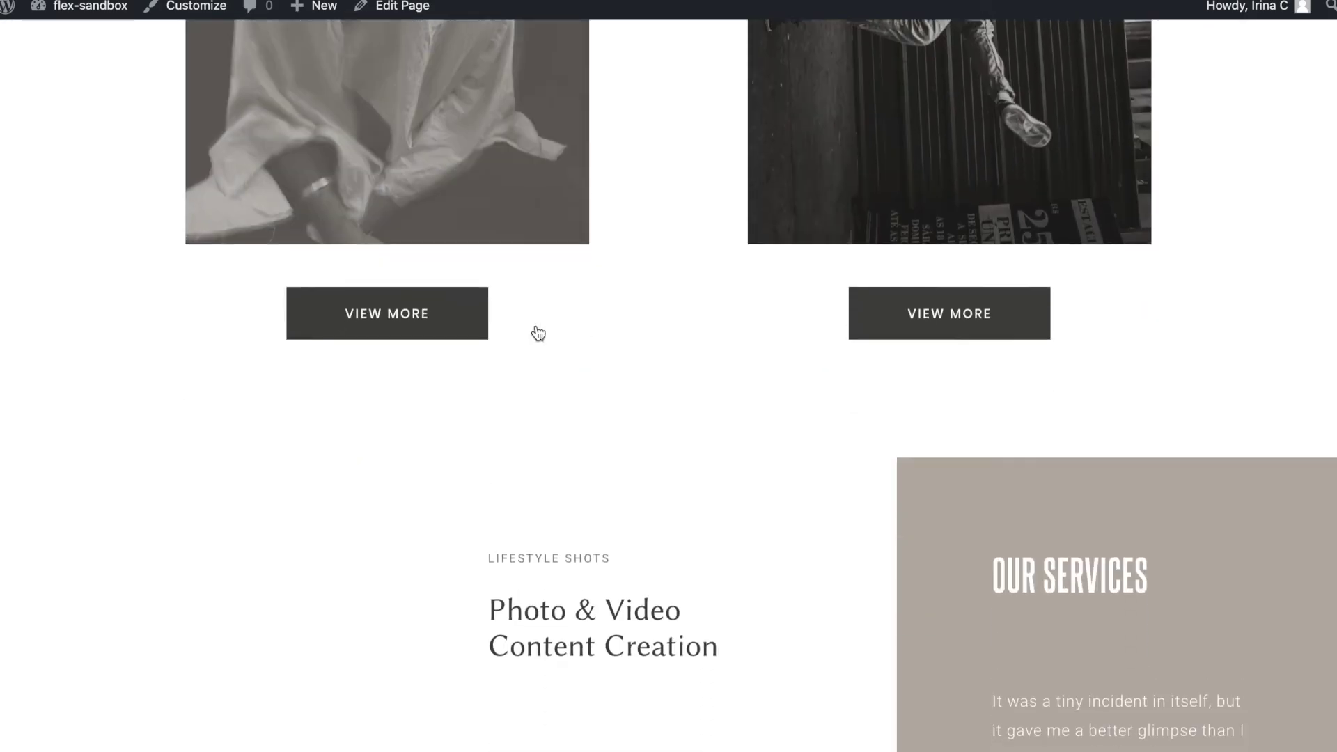
pyautogui.scroll(-5, 537, 332)
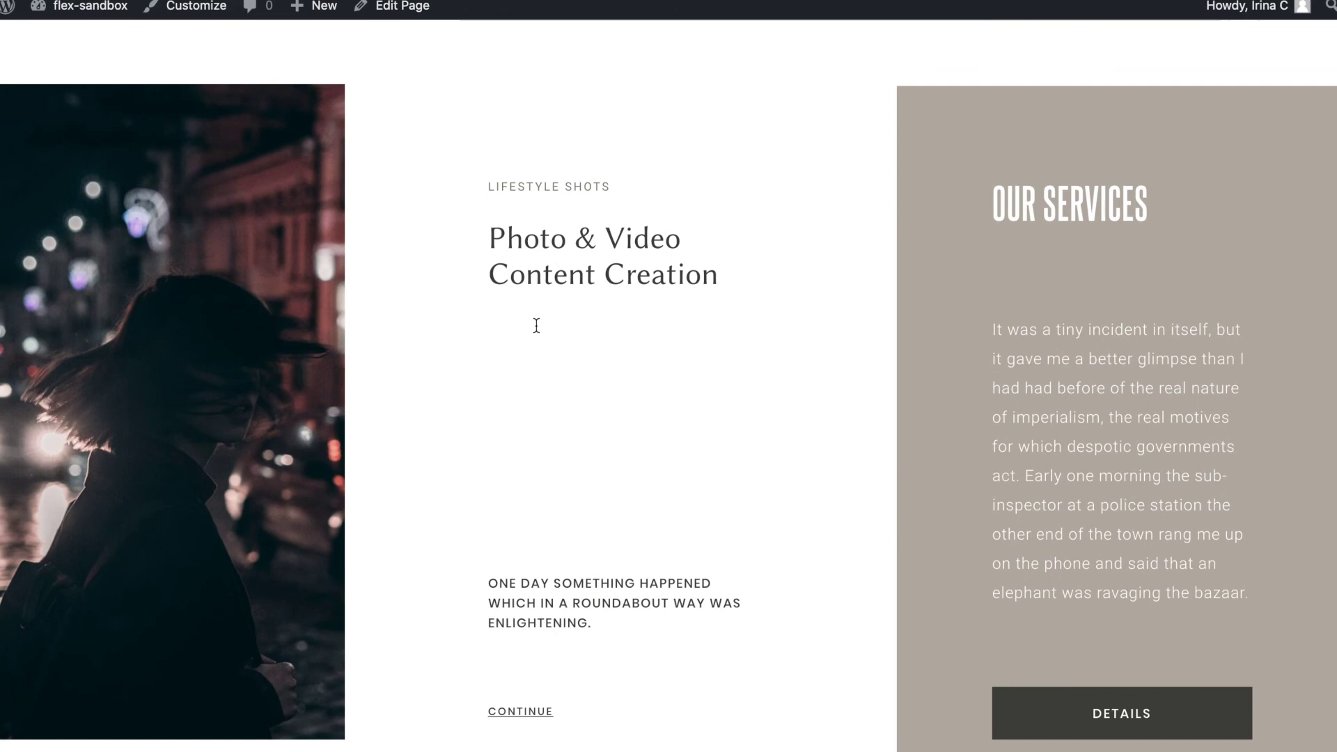
pyautogui.scroll(3, 536, 325)
pyautogui.scroll(-3, 536, 325)
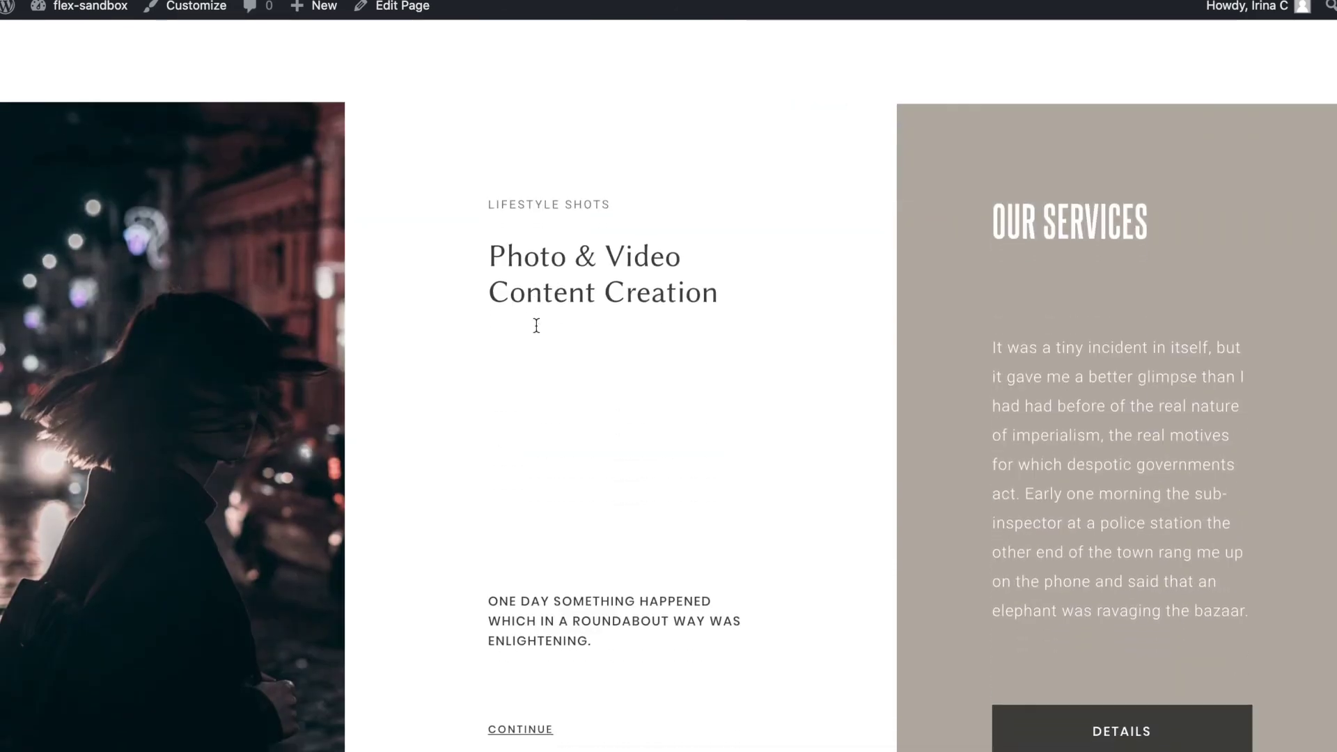
pyautogui.scroll(-1, 537, 325)
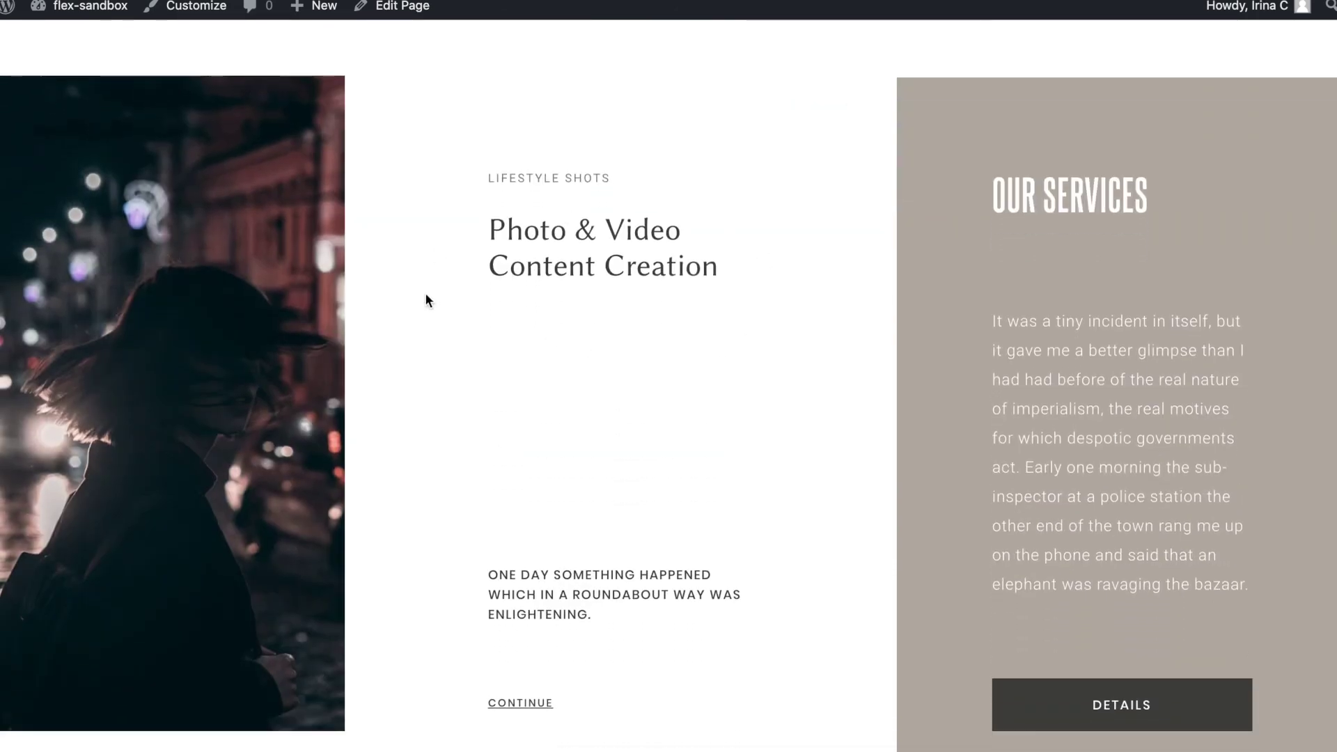